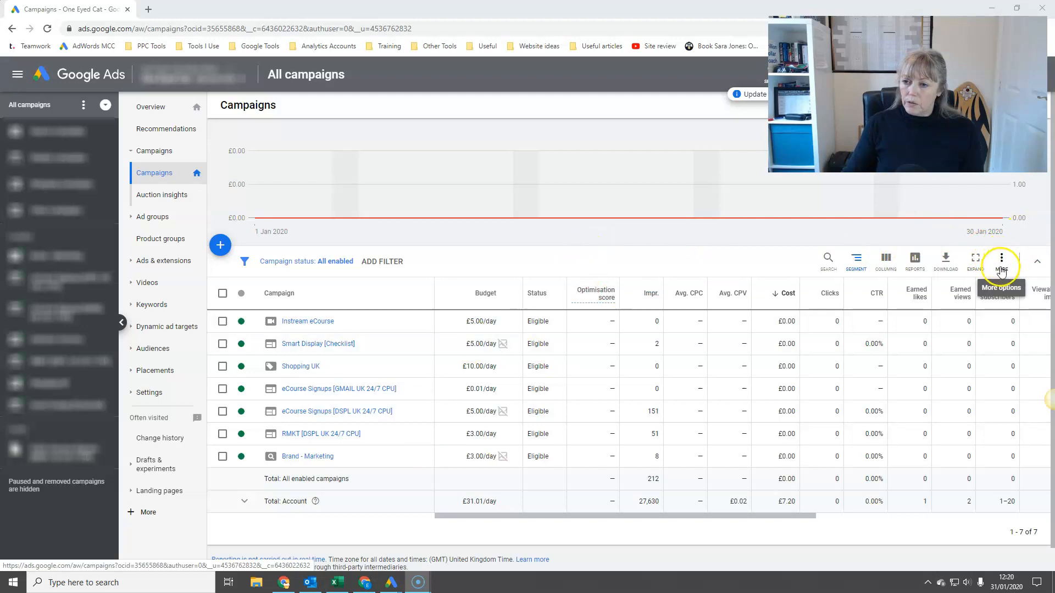
# Step: View the additional options of the campaigns table and dismiss the location exclusions update notice
pyautogui.click(1003, 261)
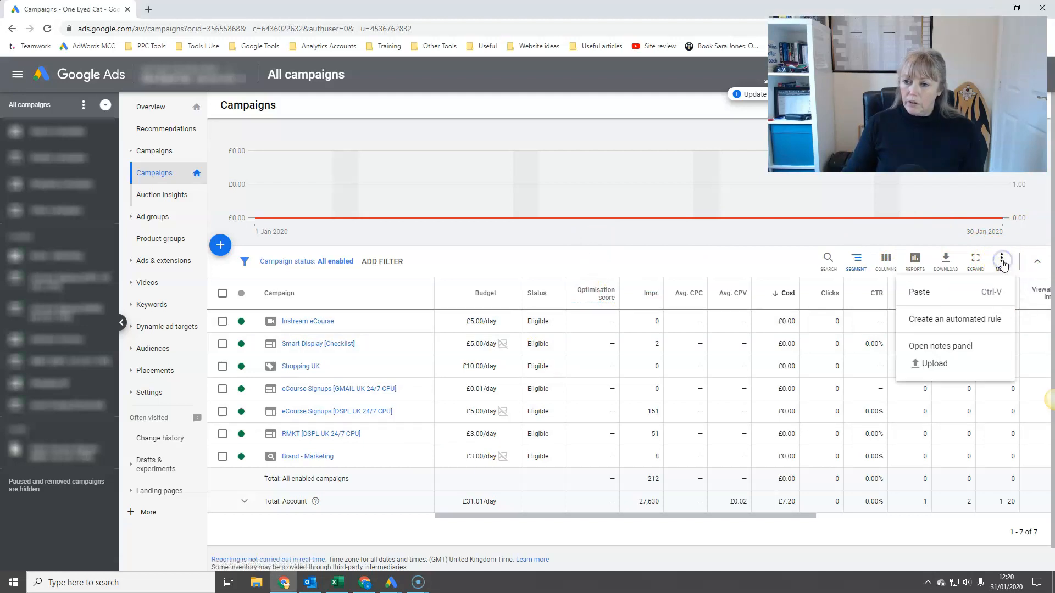
pyautogui.click(920, 320)
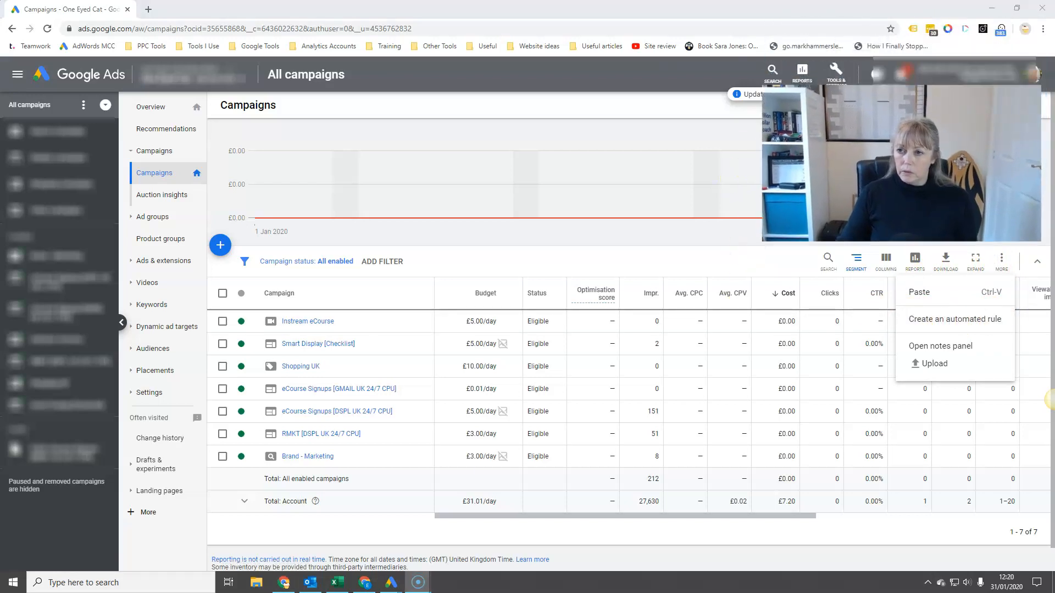
pyautogui.click(893, 95)
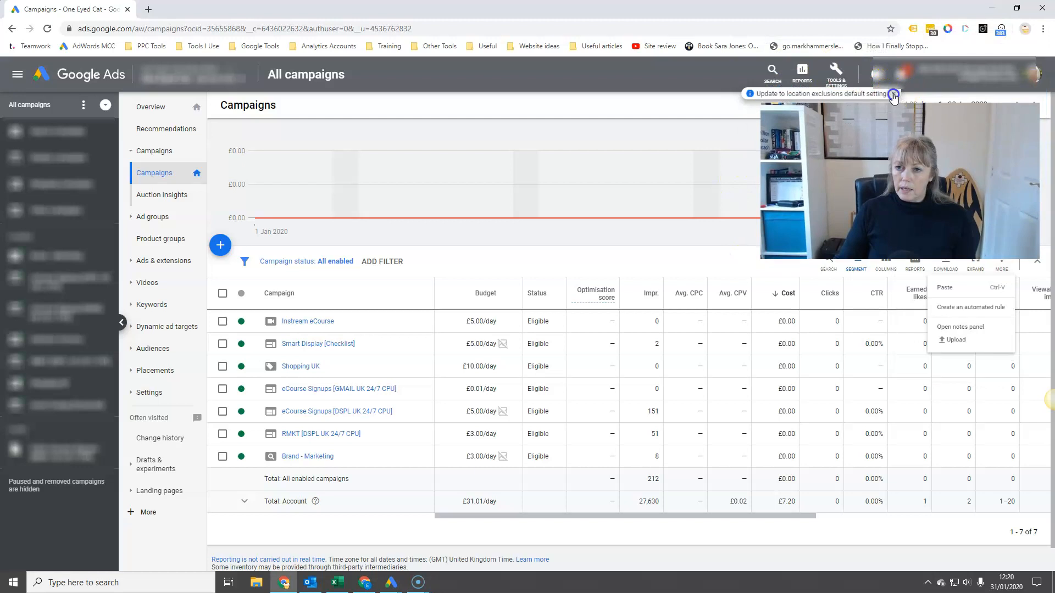
# Step: Review the existing automated rules and their run history under bulk actions, and return to the campaigns
pyautogui.click(835, 76)
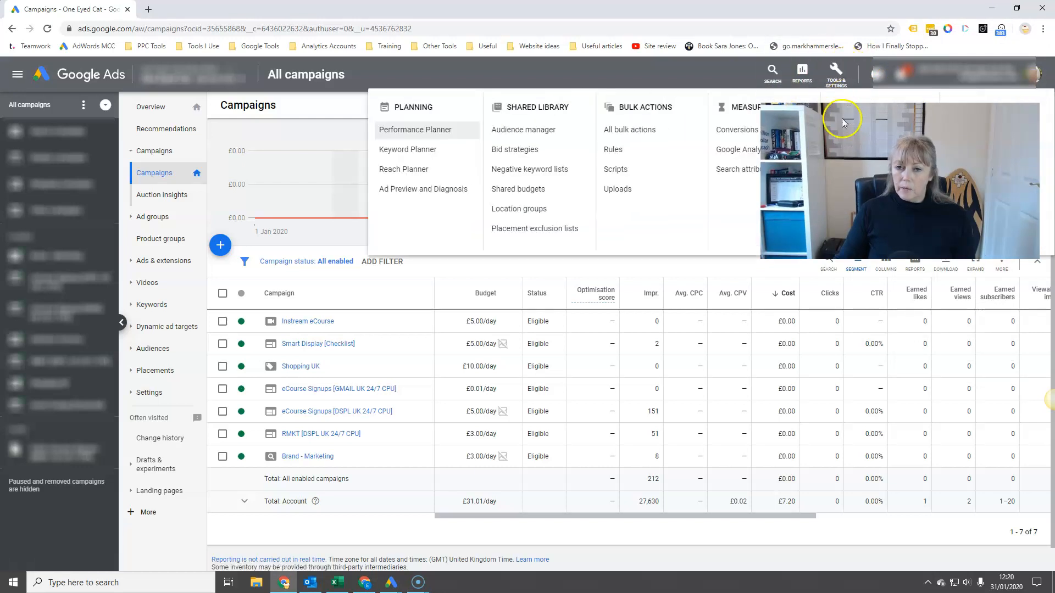
pyautogui.click(621, 152)
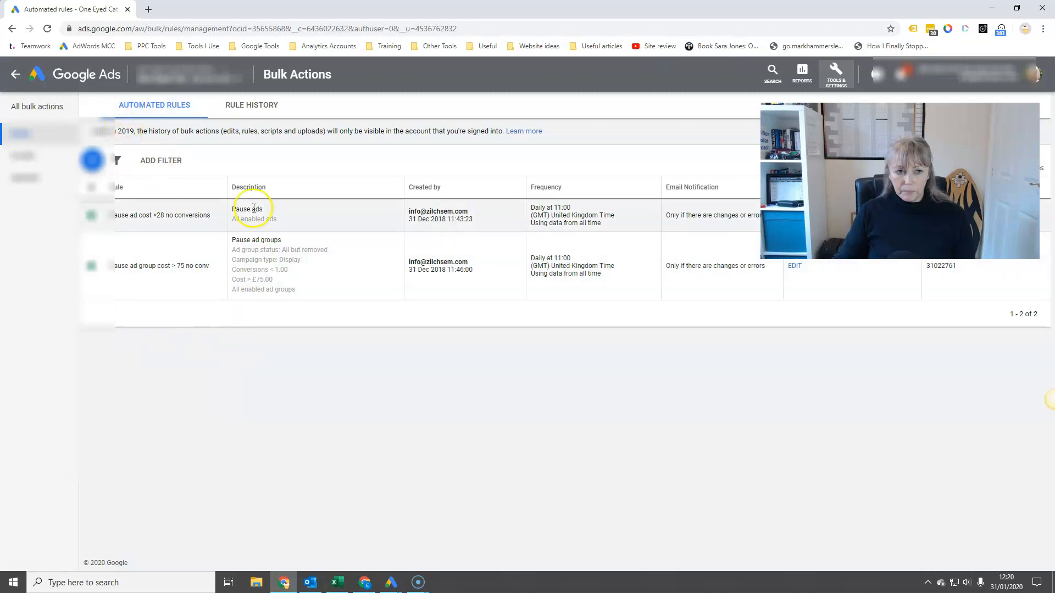
pyautogui.click(250, 104)
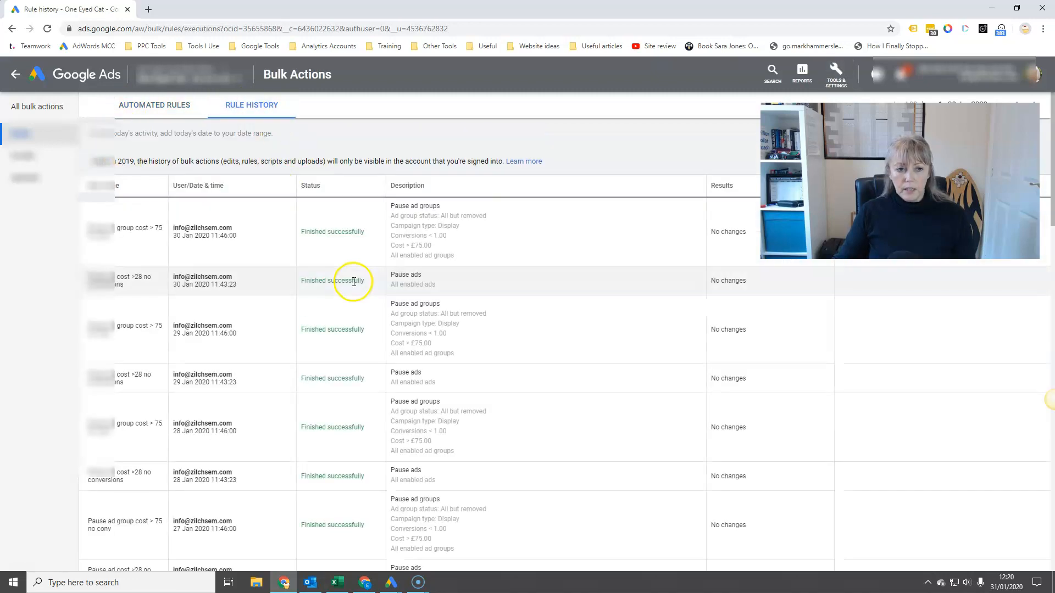
pyautogui.scroll(-15, 469, 397)
pyautogui.scroll(12, 469, 437)
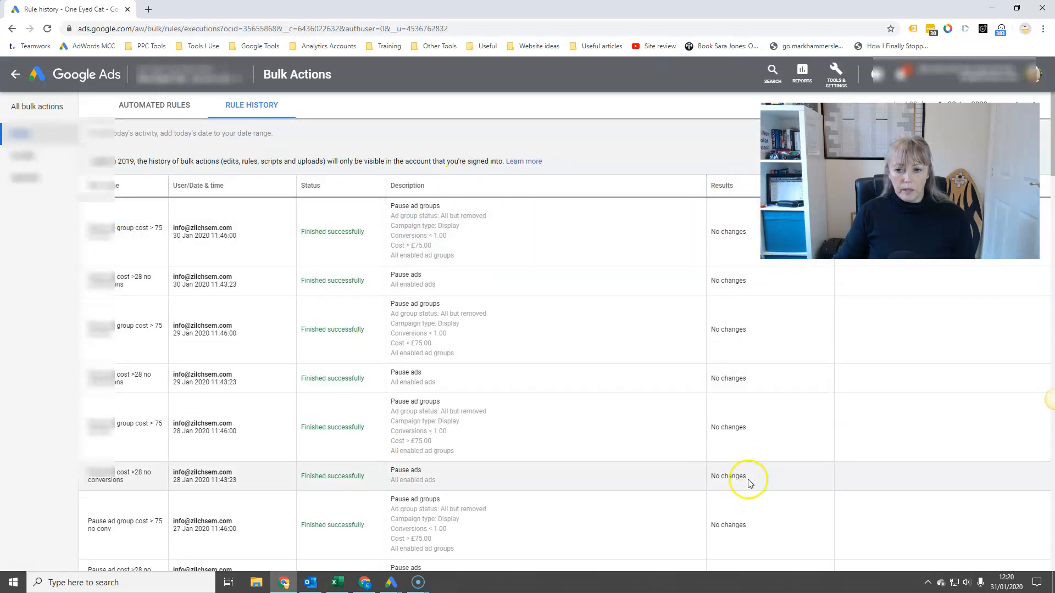
pyautogui.click(15, 77)
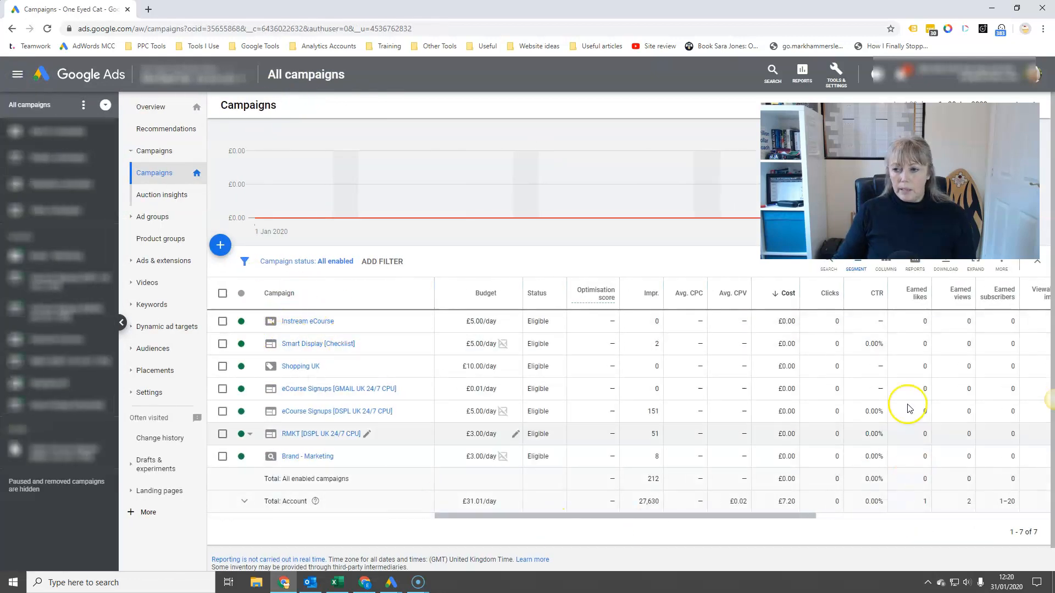
# Step: Start a new automated rule for campaigns and set its rule type to Pause campaigns
pyautogui.click(1001, 260)
pyautogui.click(981, 316)
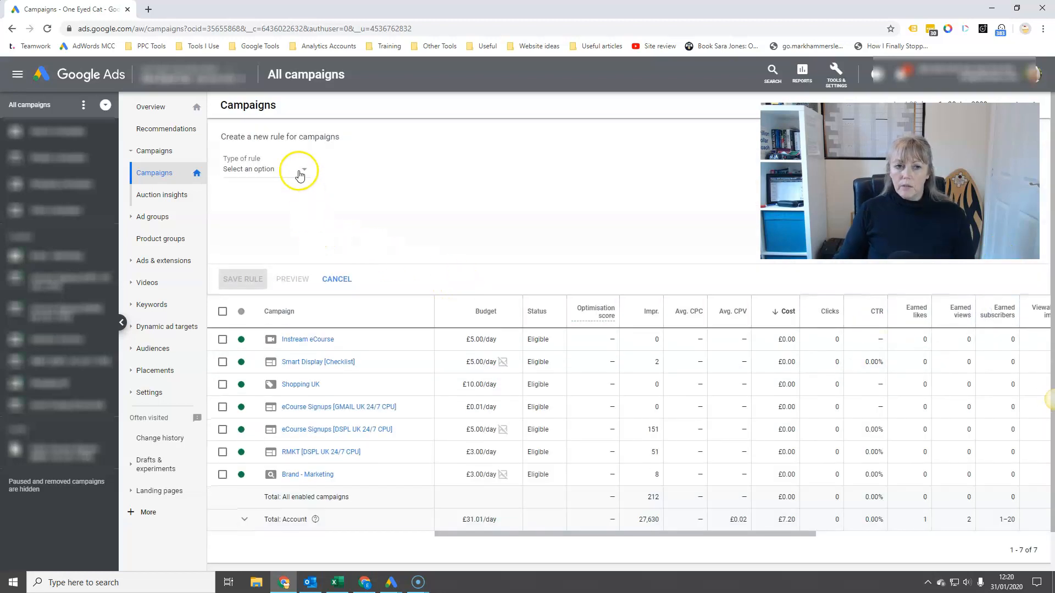
pyautogui.click(300, 175)
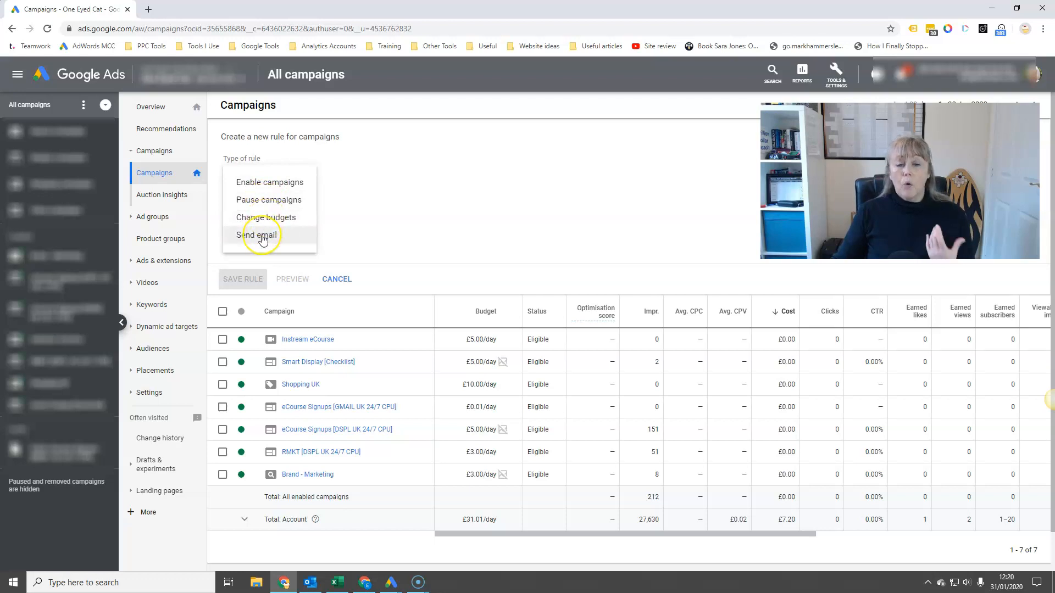
pyautogui.click(273, 203)
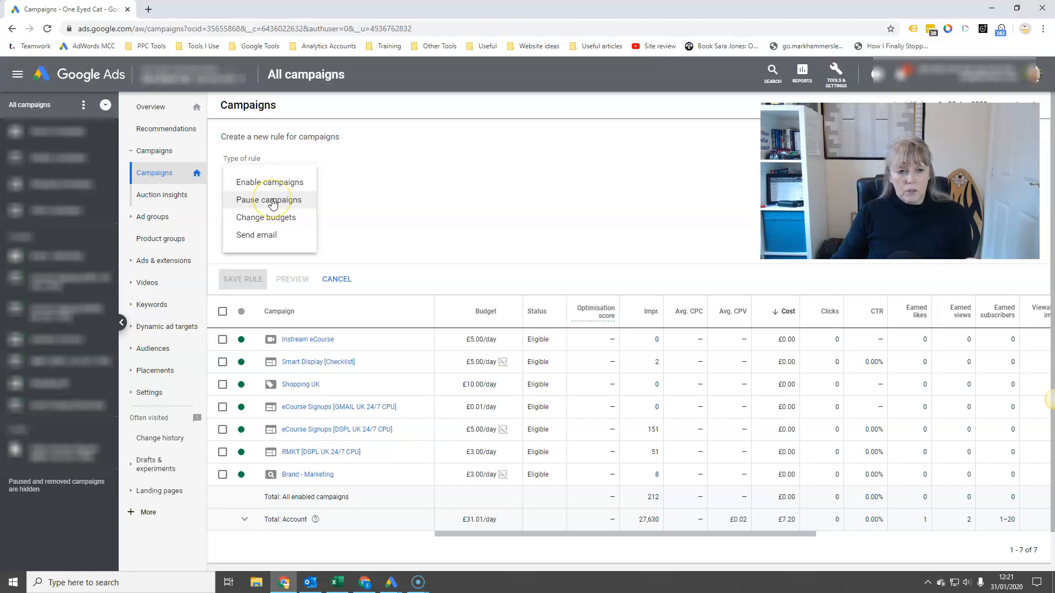
pyautogui.click(376, 183)
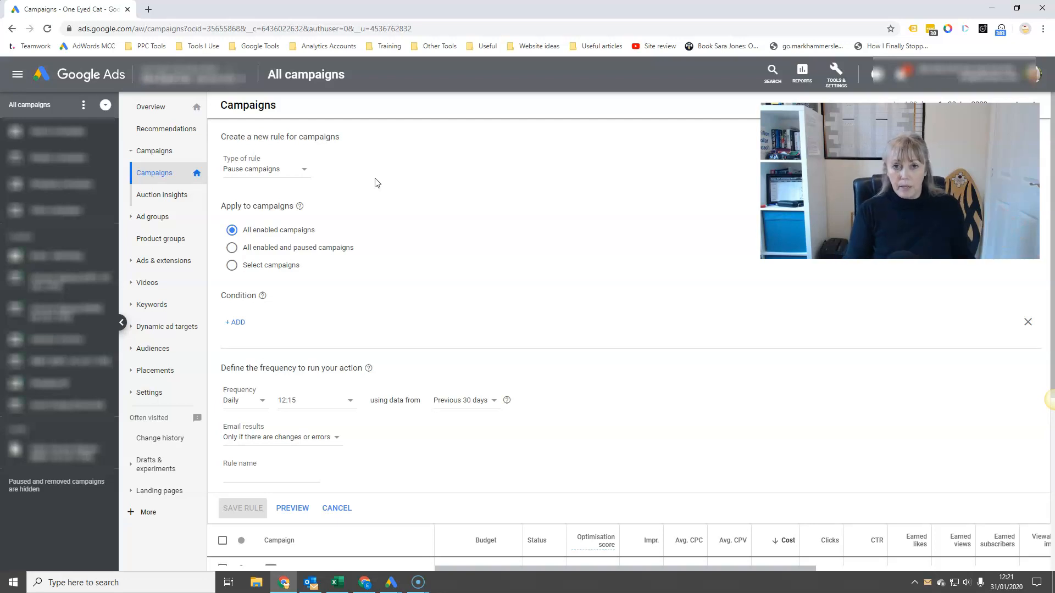
pyautogui.click(377, 187)
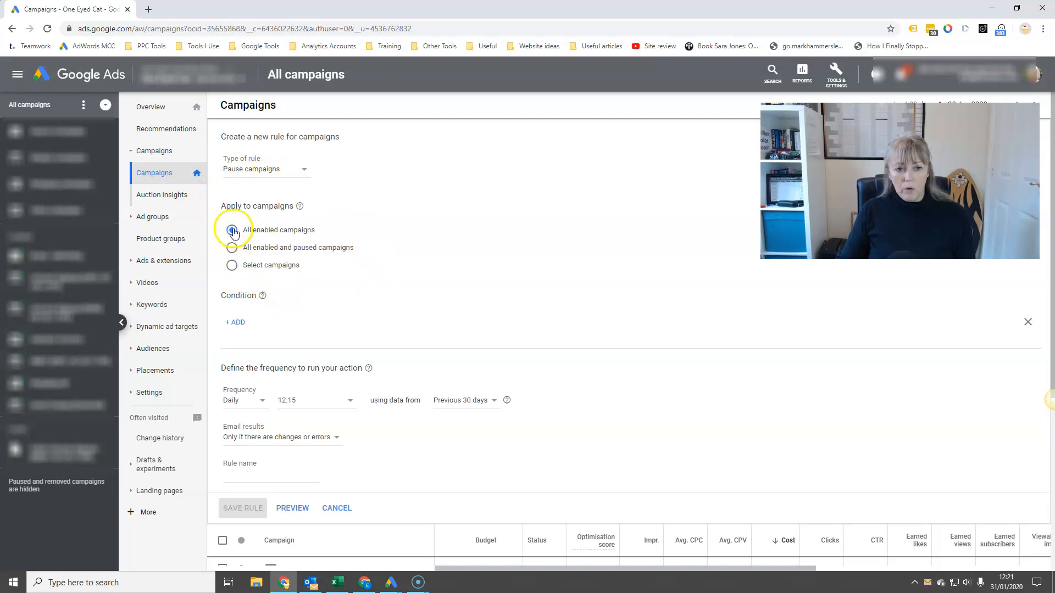
# Step: Apply the rule to Select campaigns and close the campaign list without choosing any campaign
pyautogui.click(238, 267)
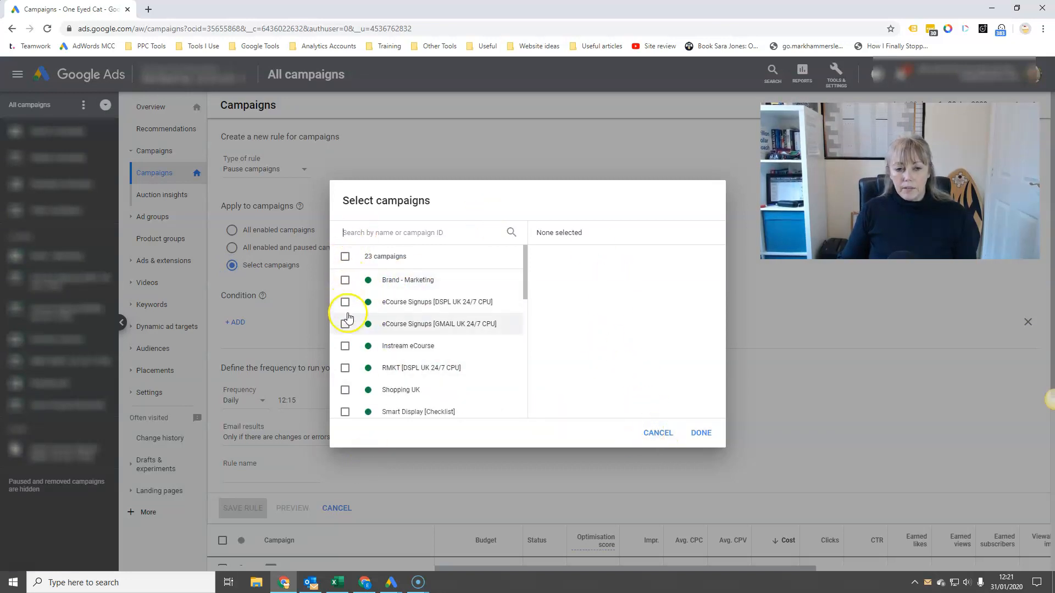
pyautogui.click(659, 433)
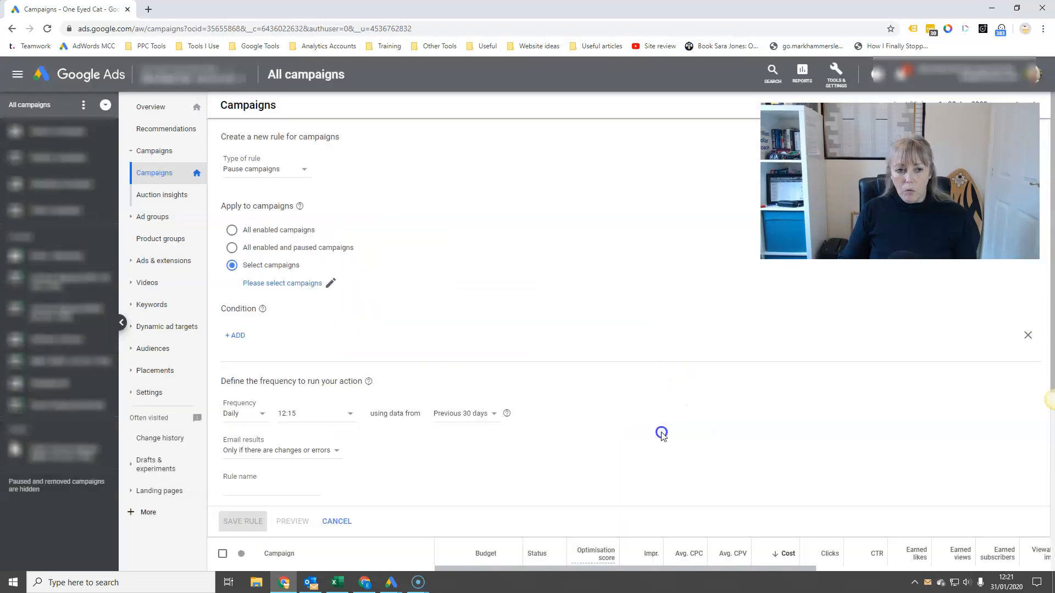
# Step: Examine the available rule conditions and the labels offered by the Label condition, without adding a condition
pyautogui.click(236, 335)
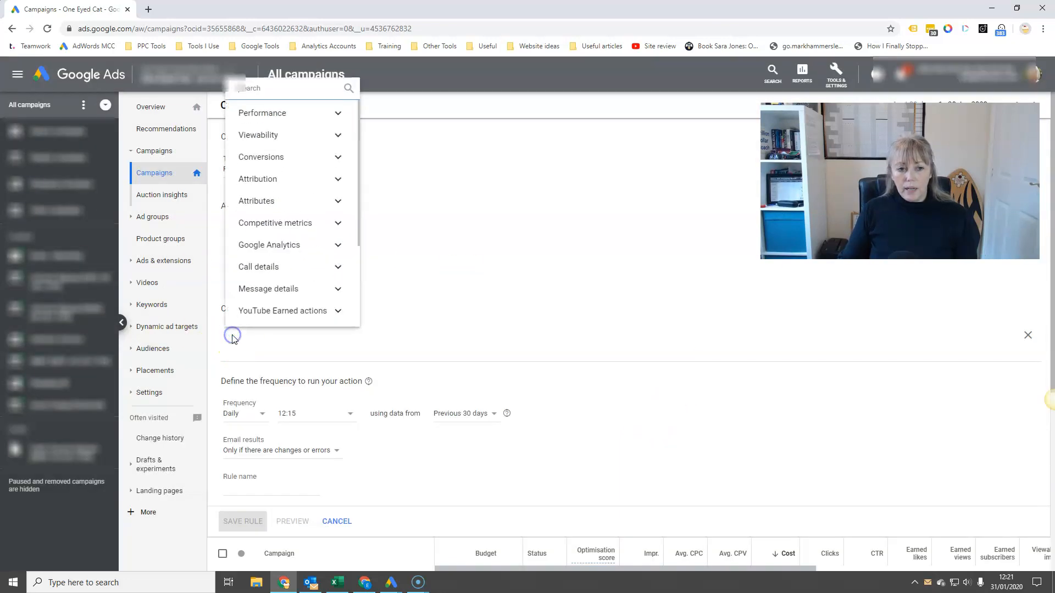
pyautogui.click(472, 311)
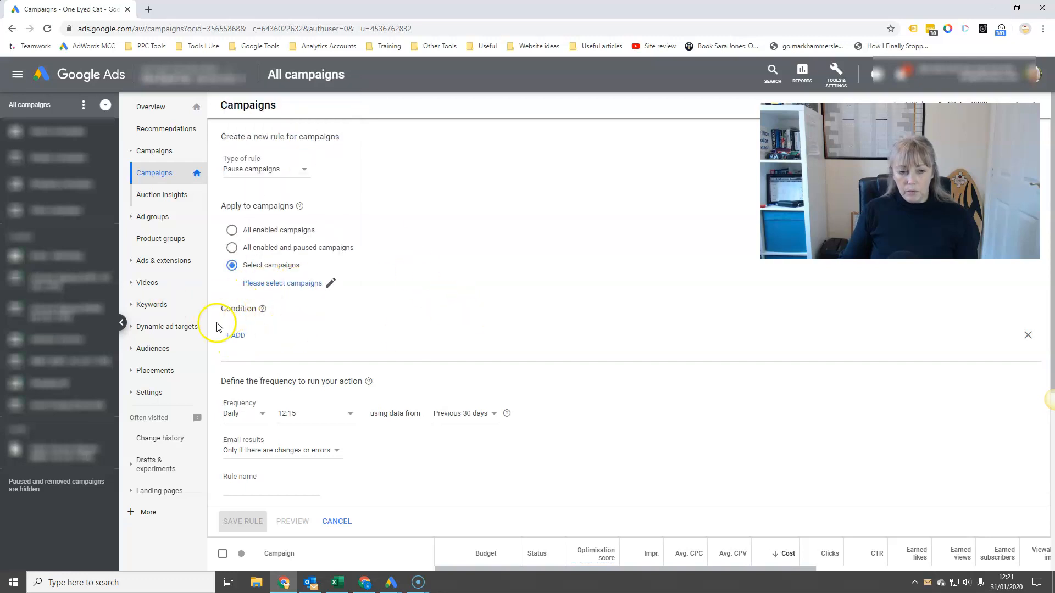
pyautogui.click(236, 336)
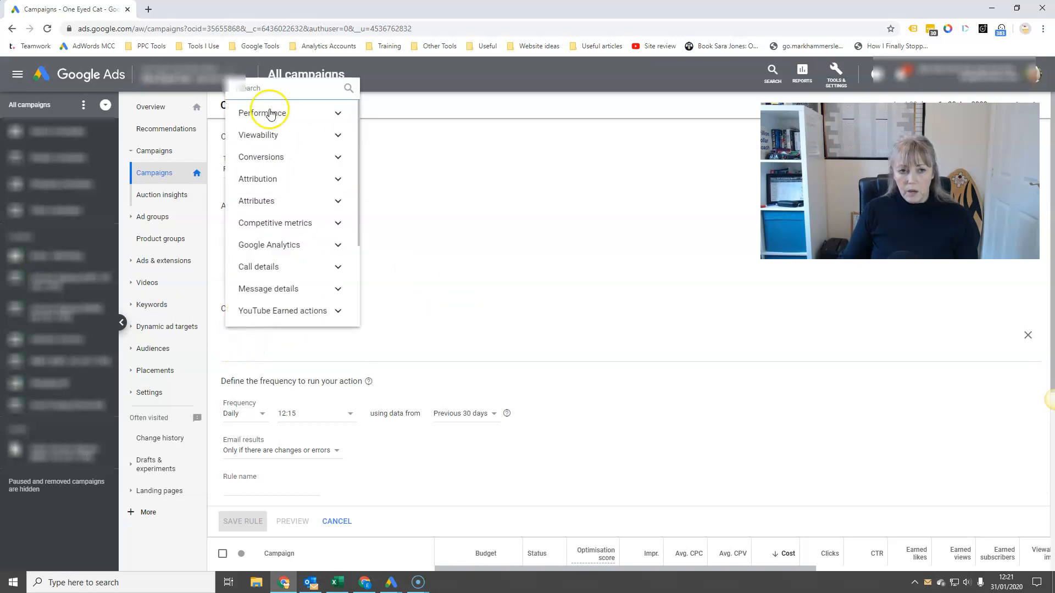
pyautogui.write('label')
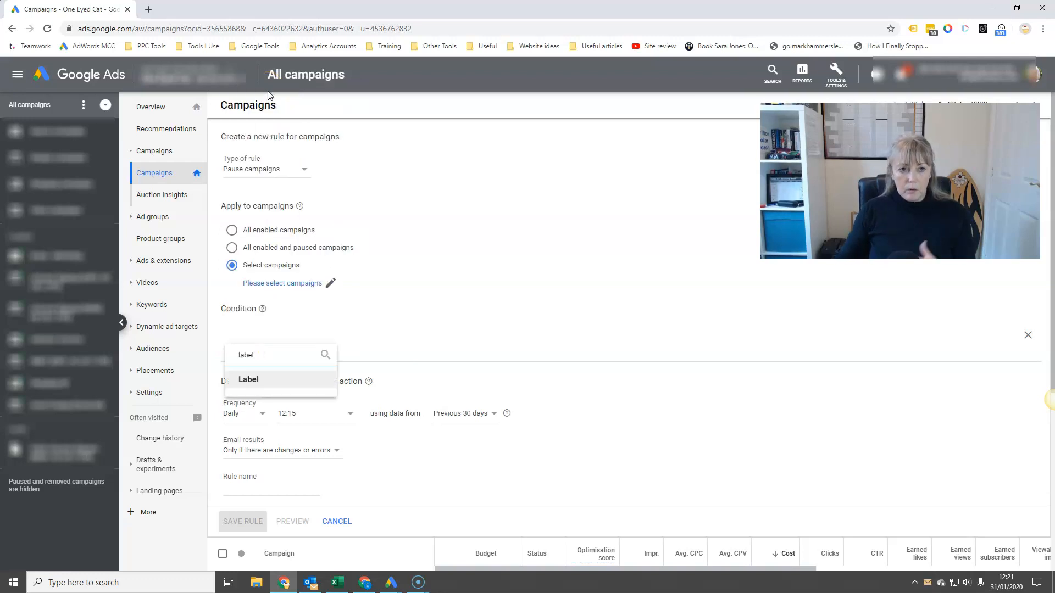
pyautogui.click(246, 379)
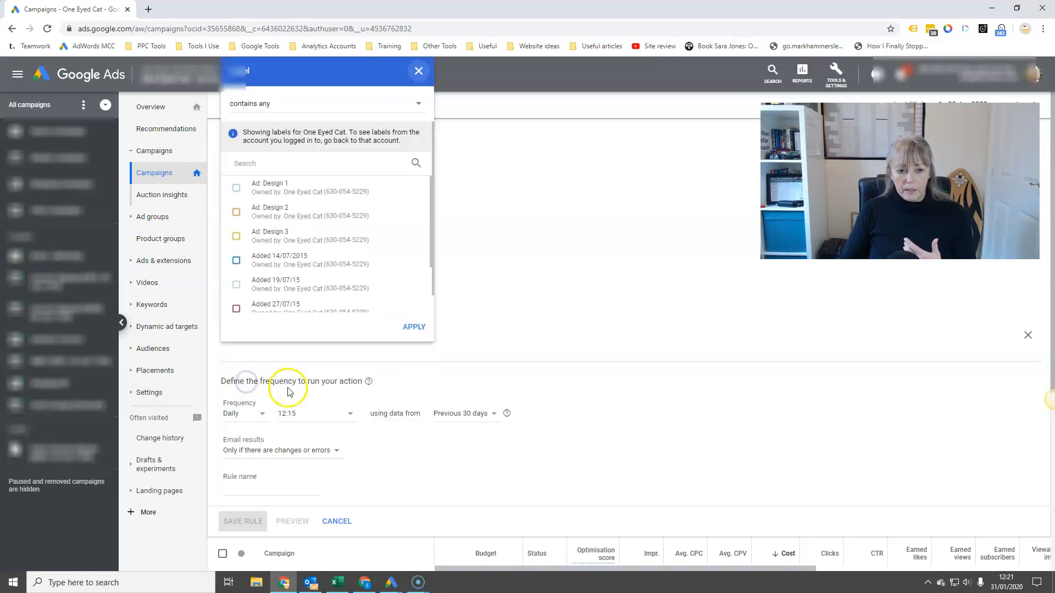
pyautogui.scroll(-5, 266, 258)
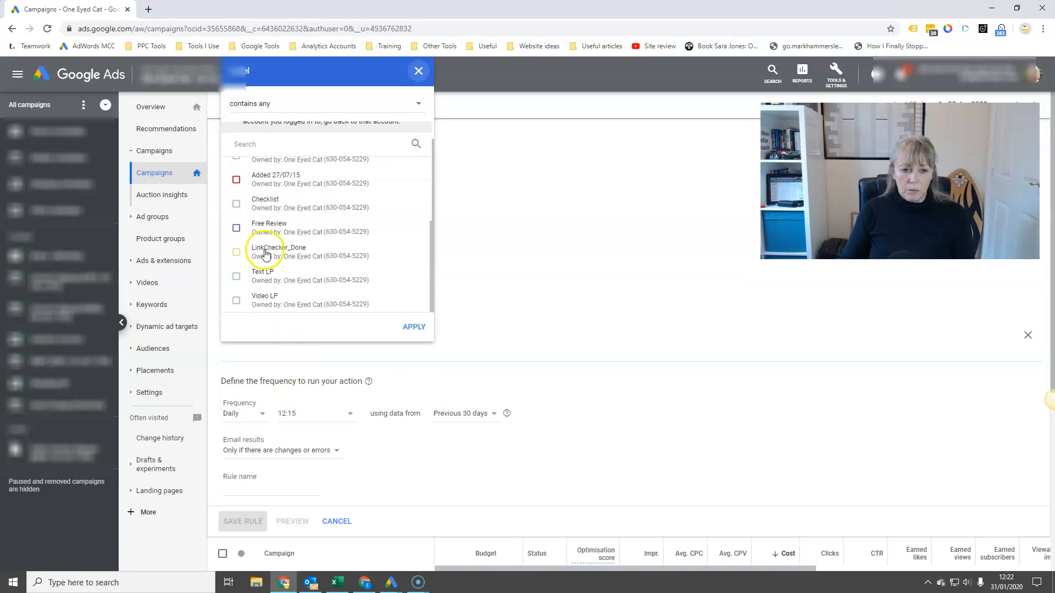
pyautogui.scroll(5, 379, 280)
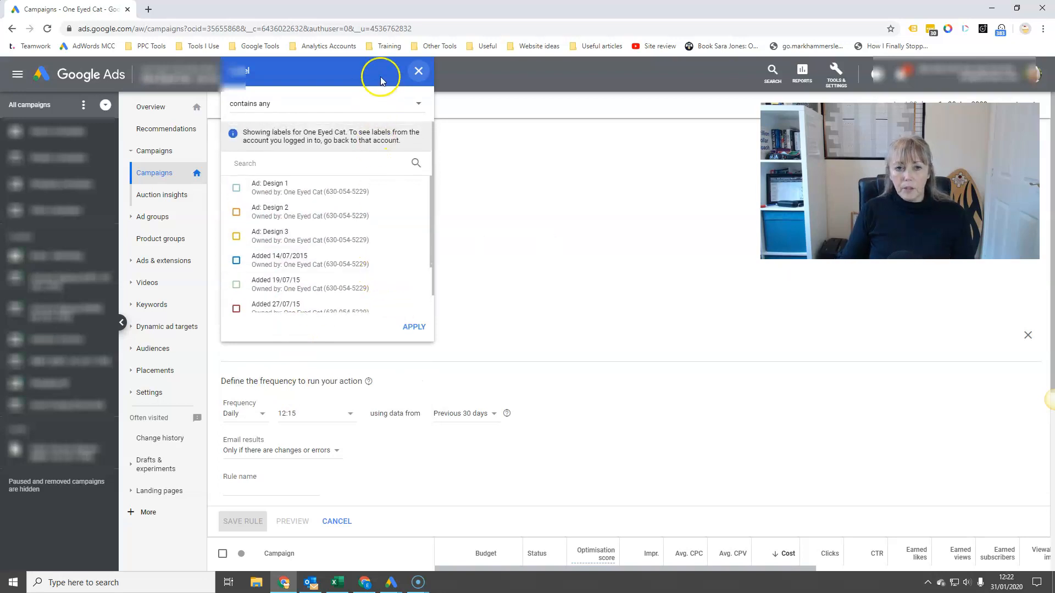
pyautogui.click(419, 72)
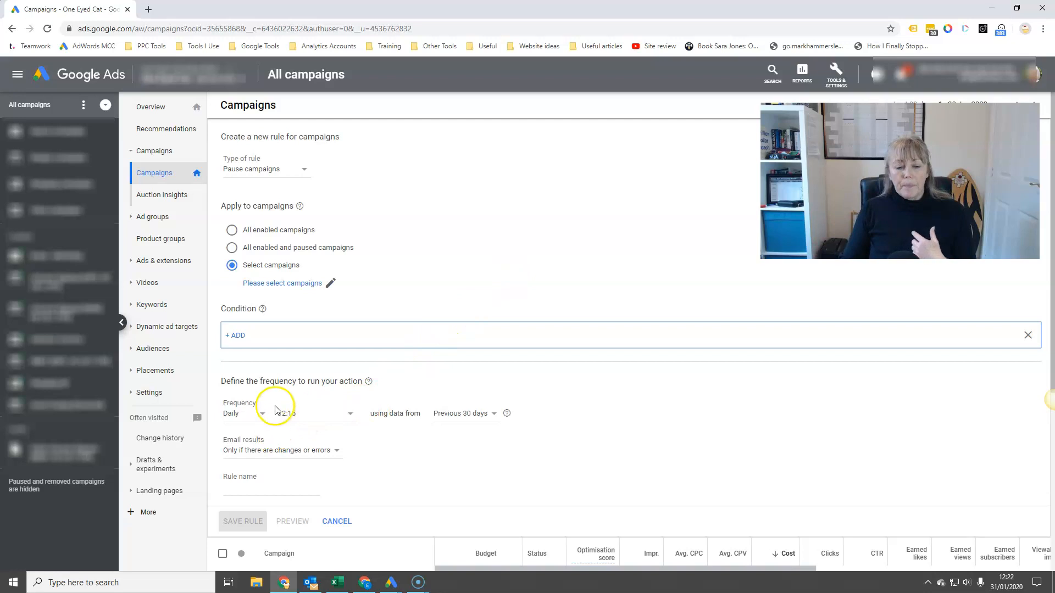
pyautogui.click(1028, 338)
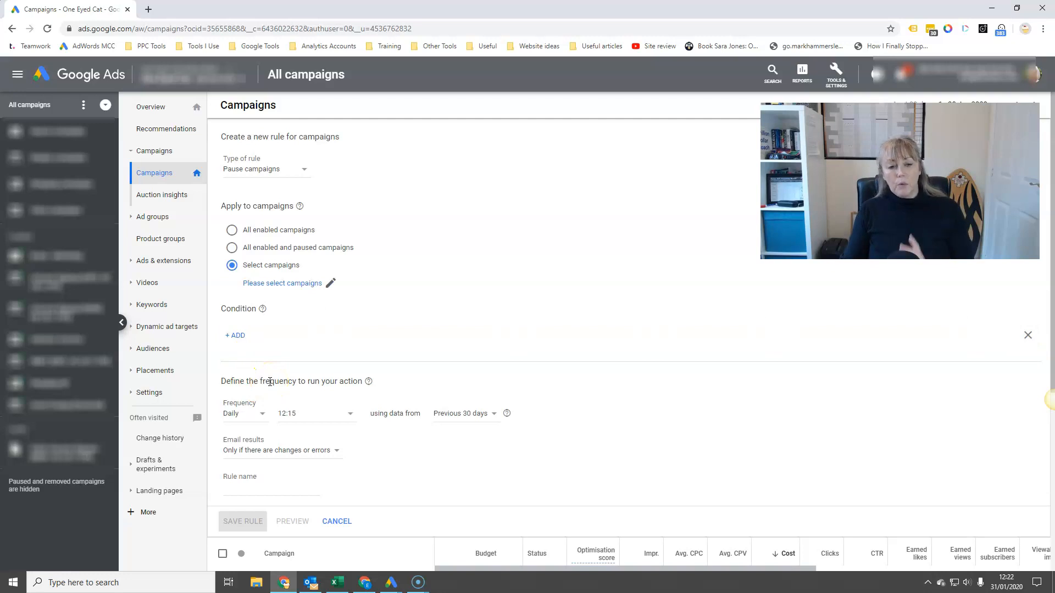
# Step: Schedule the rule to run once on 14 Feb 2020, leaving the run time at 12:15
pyautogui.click(256, 414)
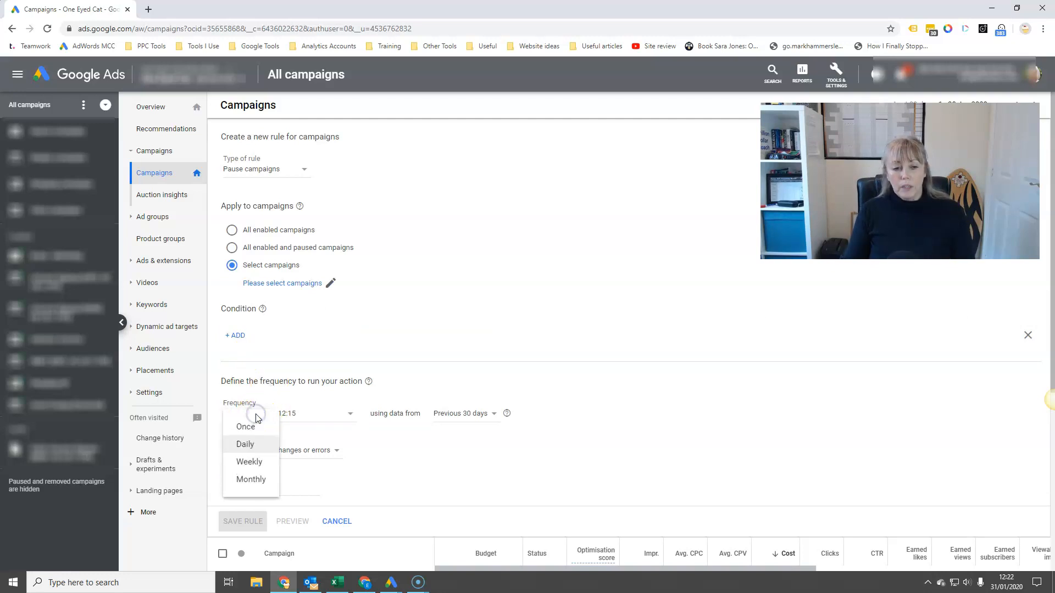
pyautogui.click(247, 427)
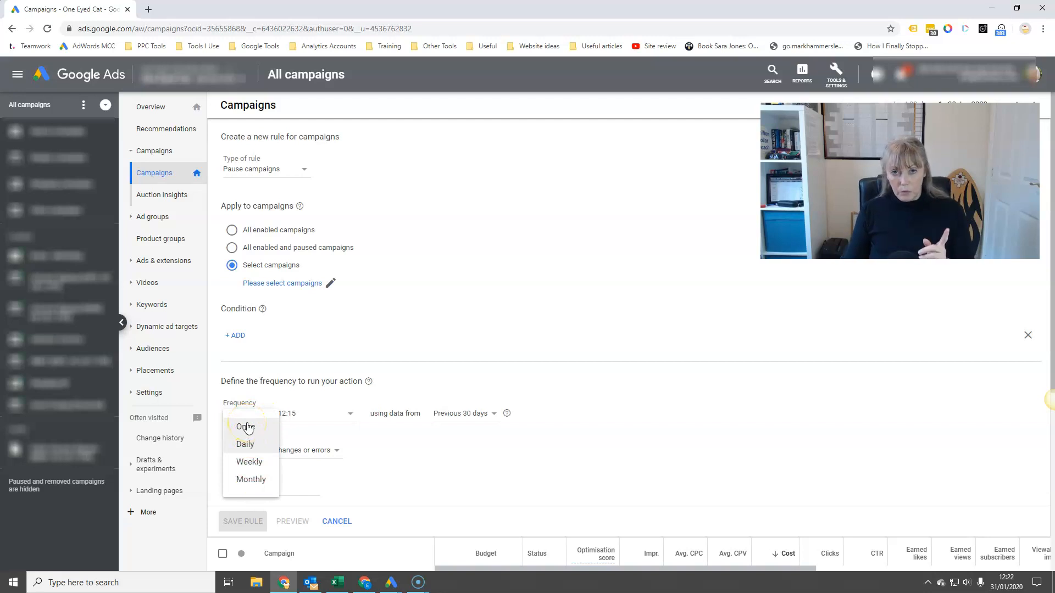
pyautogui.click(246, 429)
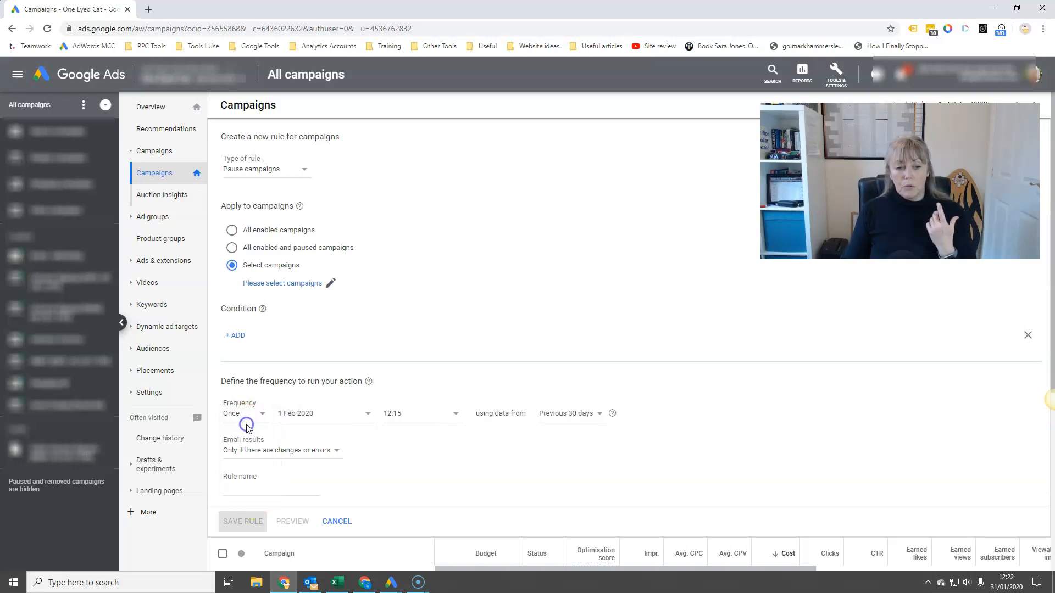
pyautogui.click(354, 413)
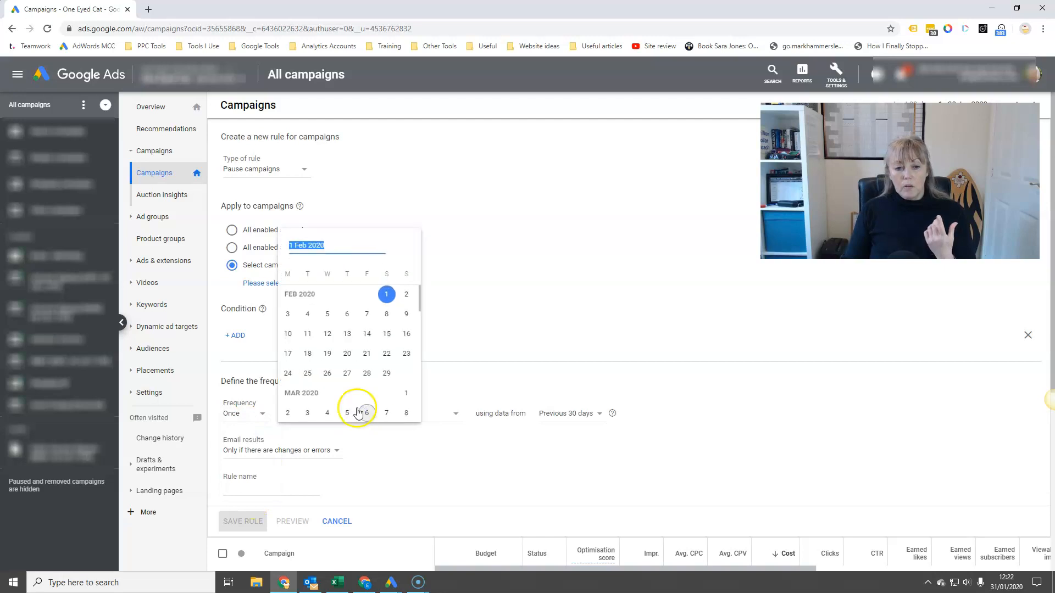
pyautogui.click(368, 334)
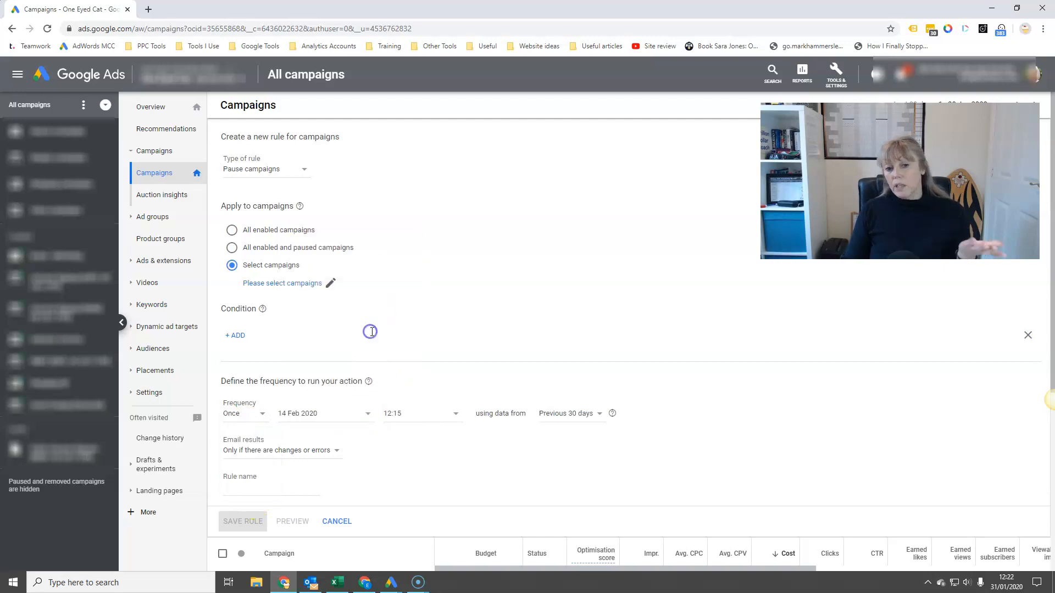
pyautogui.click(440, 413)
pyautogui.scroll(-3, 418, 341)
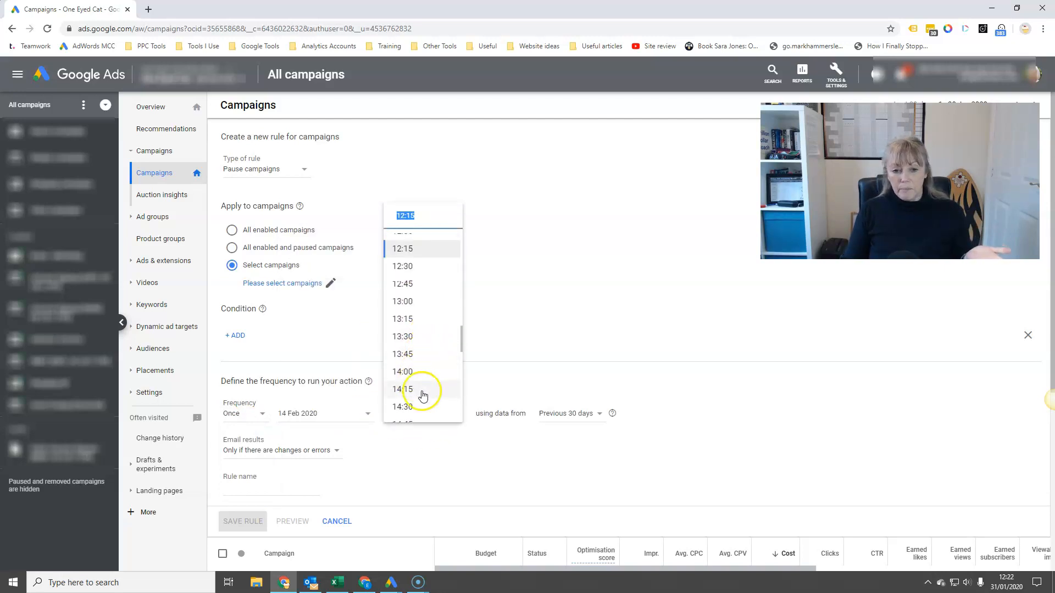
pyautogui.click(352, 476)
pyautogui.click(237, 480)
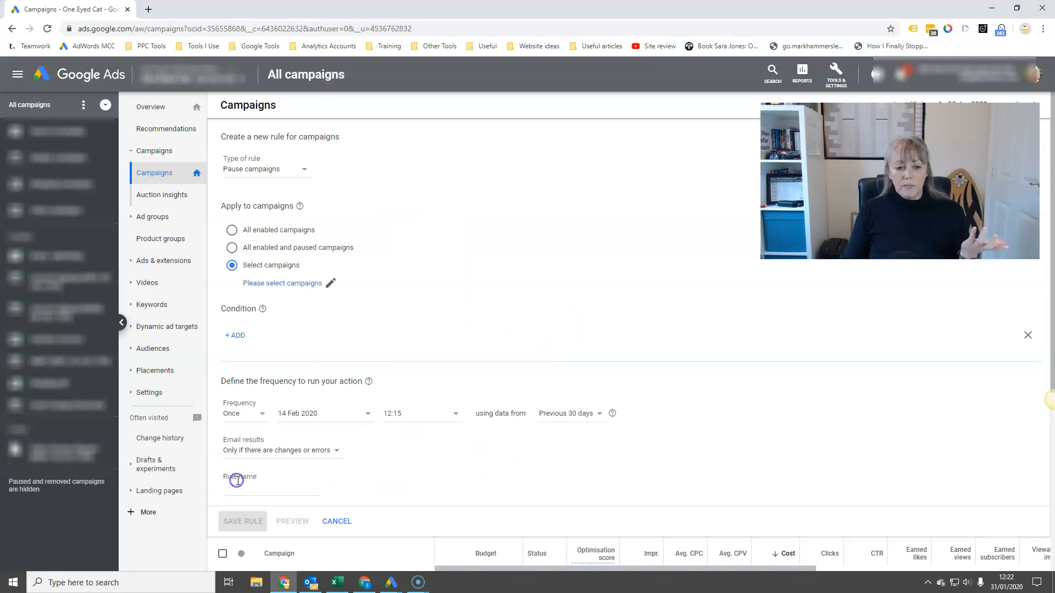
# Step: Set the rule's email results to Only if there are changes or errors
pyautogui.click(333, 455)
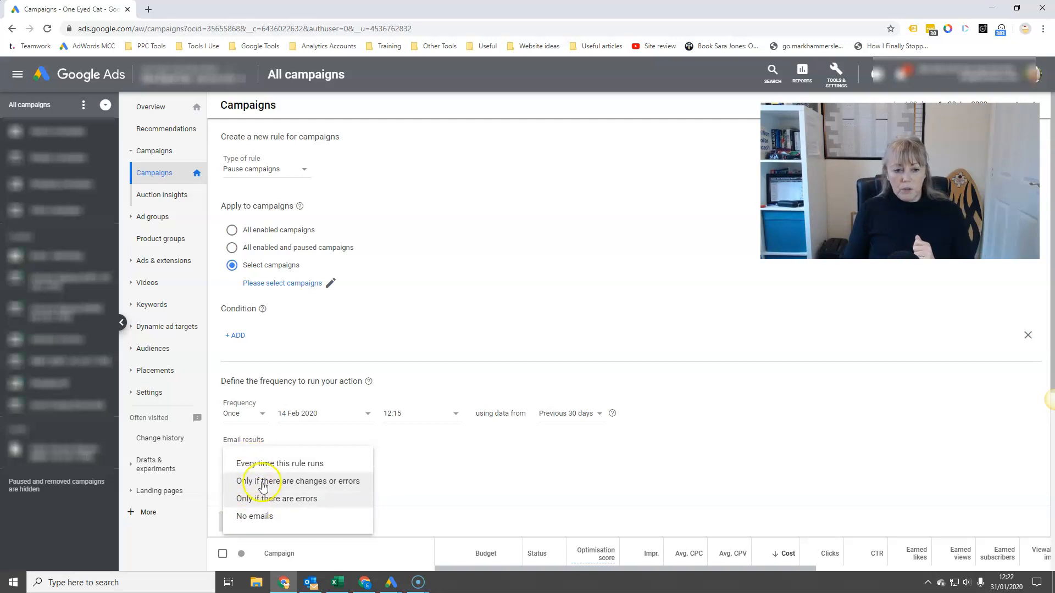
pyautogui.click(293, 487)
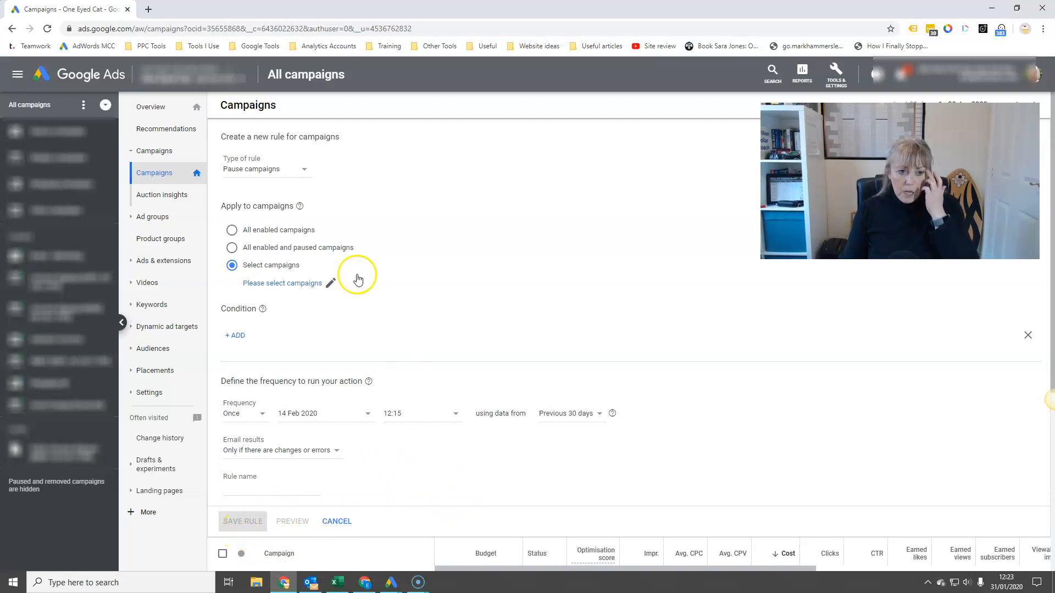
# Step: Change the type of the new campaign rule to Send email
pyautogui.click(295, 167)
pyautogui.click(275, 237)
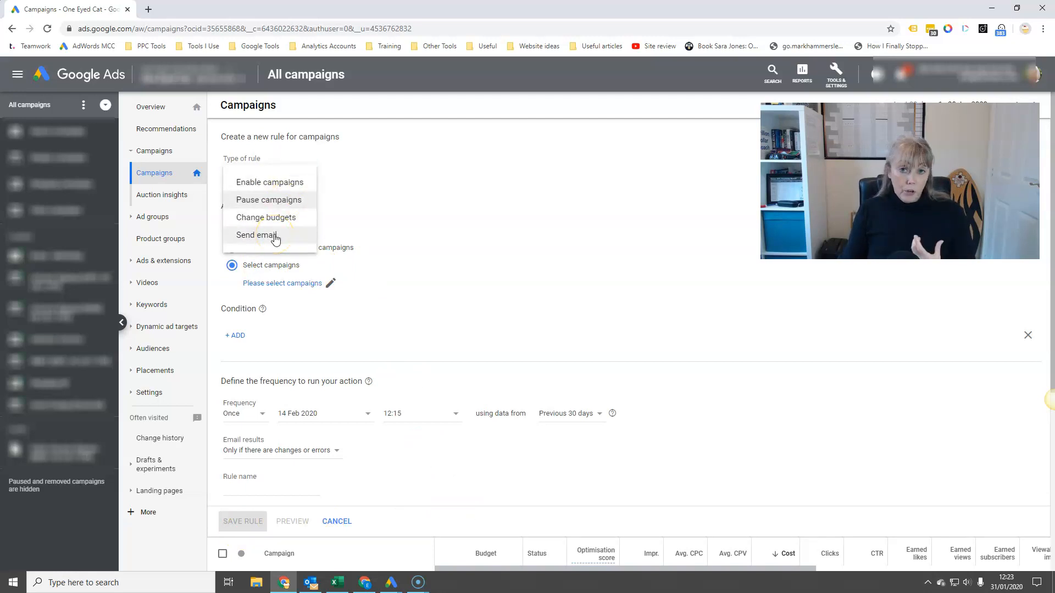
pyautogui.click(274, 237)
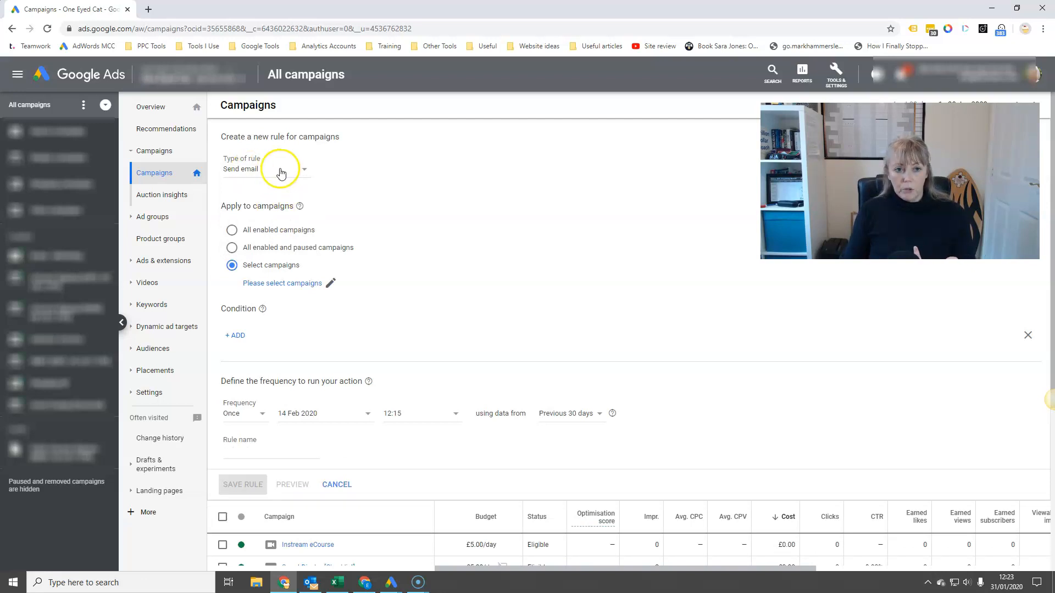
# Step: Apply the email rule to all enabled campaigns and add the condition Conv. rate < 1%
pyautogui.click(232, 232)
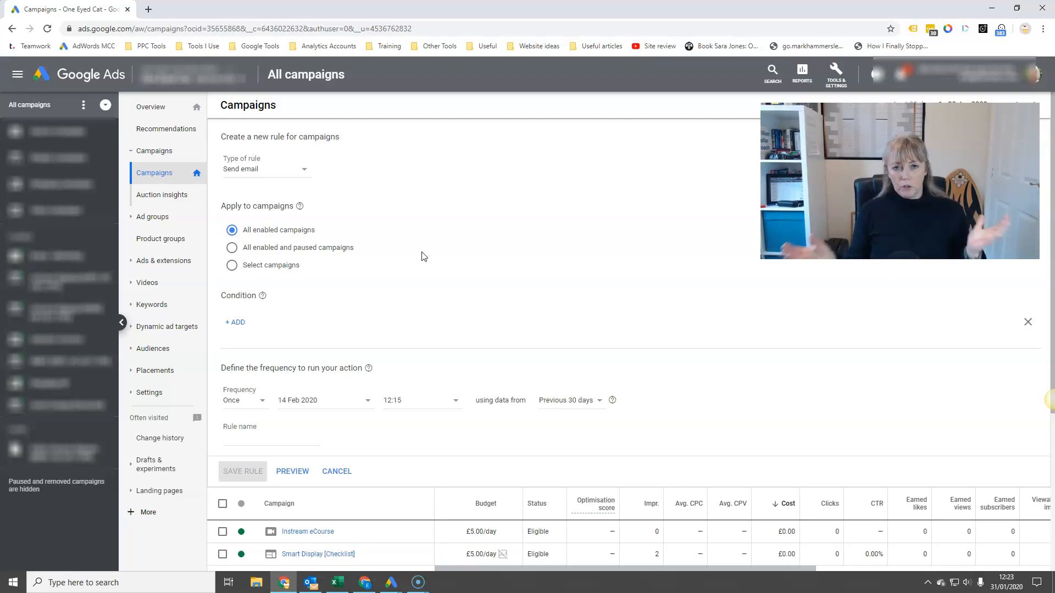
pyautogui.click(231, 237)
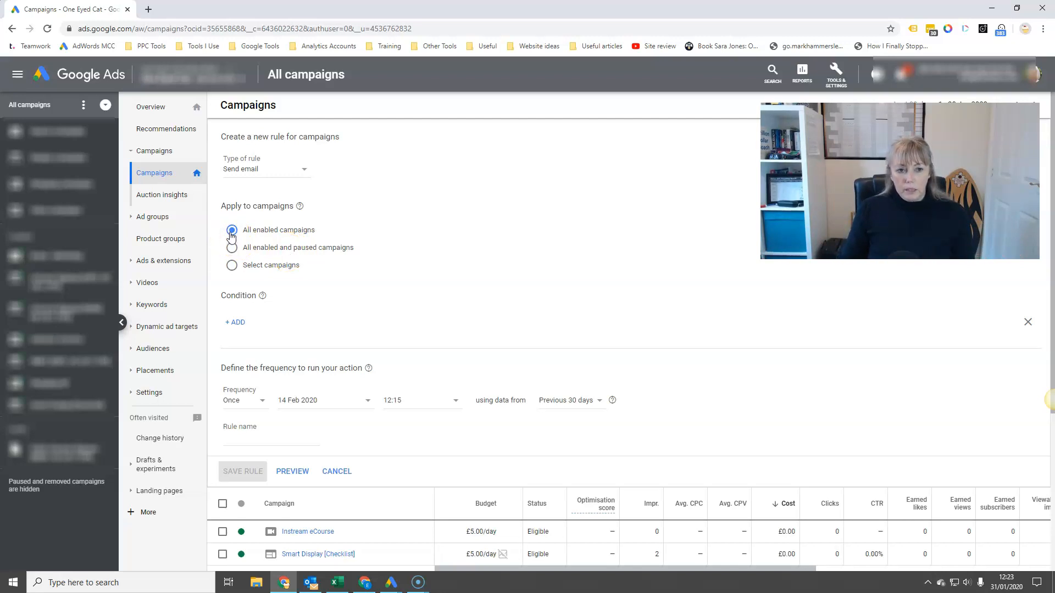
pyautogui.click(231, 323)
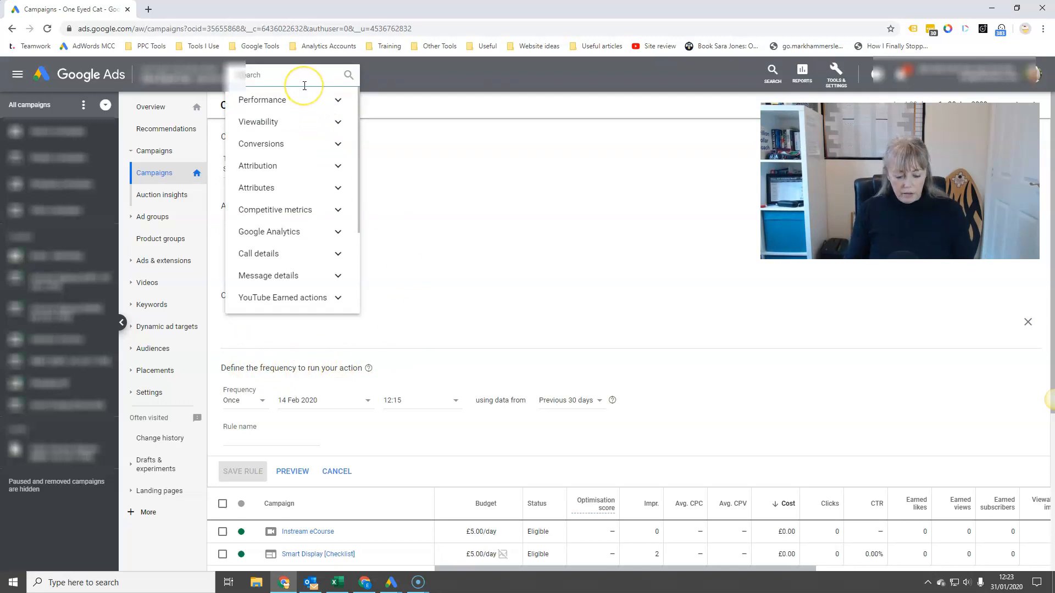
pyautogui.write('conv')
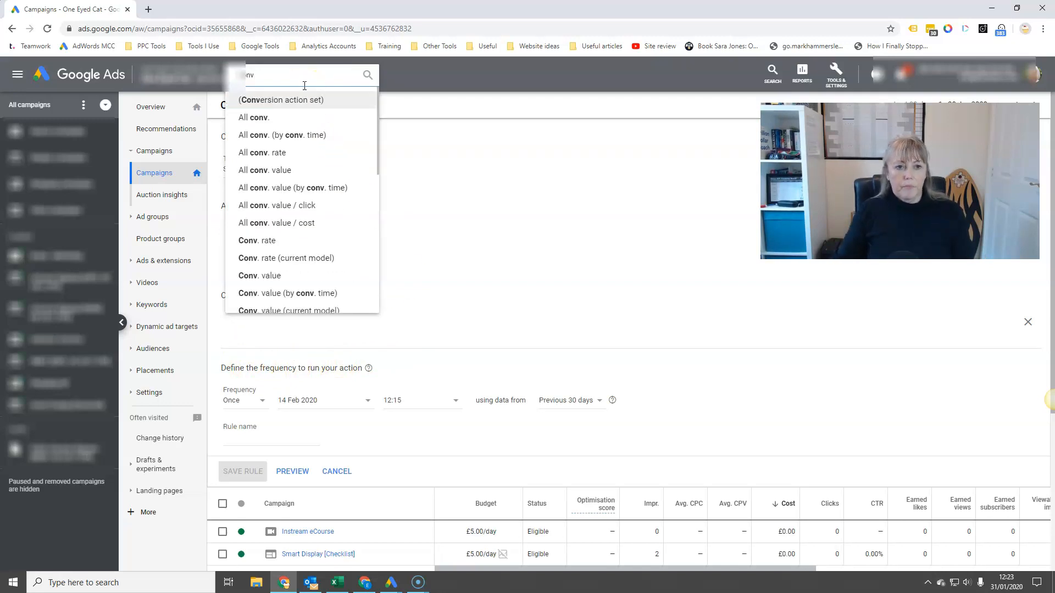
pyautogui.click(283, 240)
pyautogui.click(250, 358)
pyautogui.click(247, 387)
pyautogui.click(342, 359)
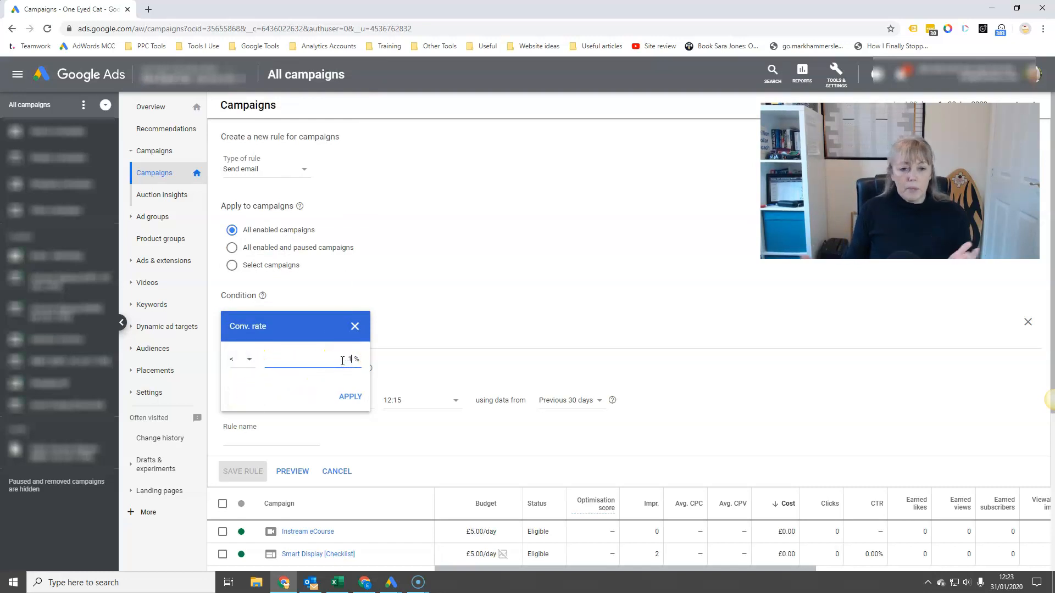
pyautogui.click(345, 395)
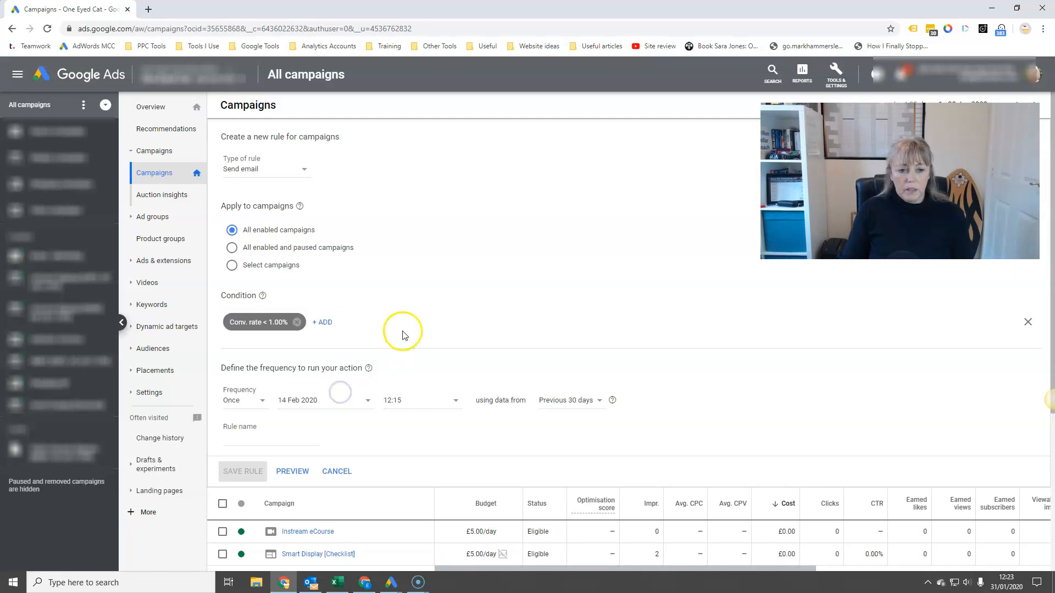
# Step: Set the campaign rule's frequency to Daily, using data from the previous 7 days
pyautogui.click(259, 400)
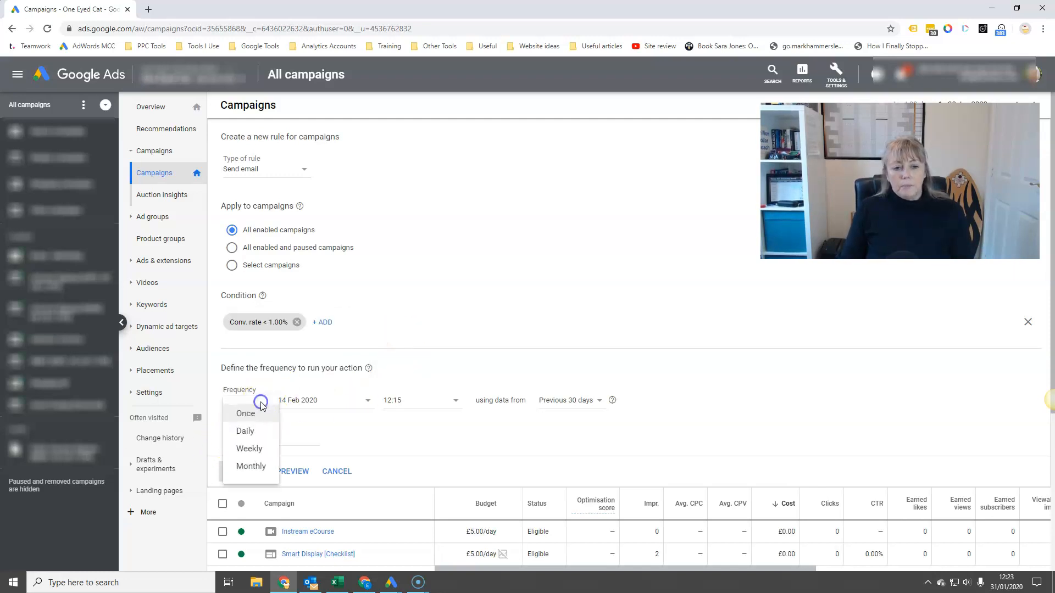
pyautogui.click(261, 434)
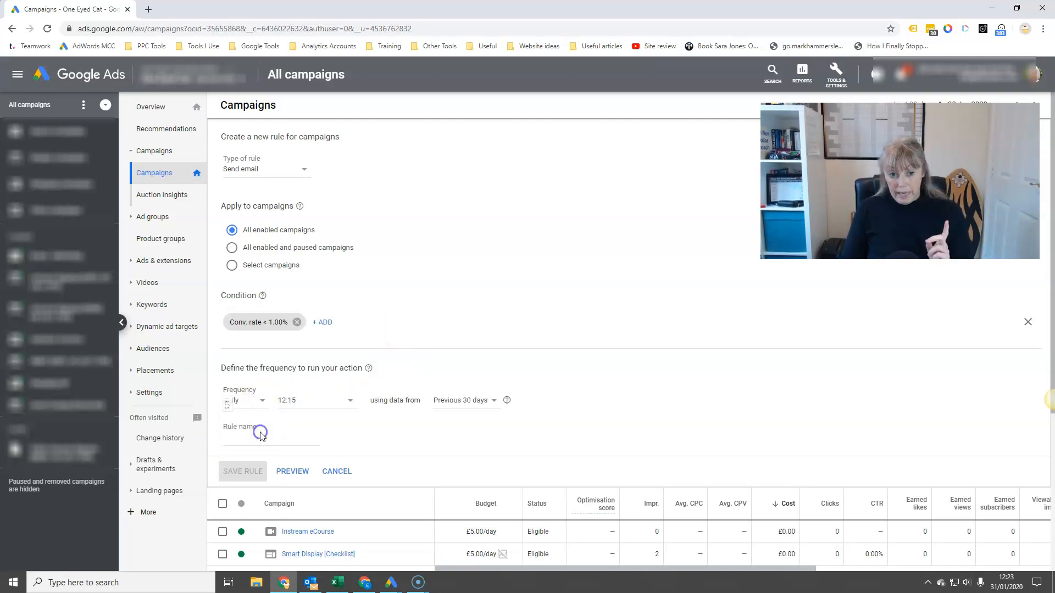
pyautogui.click(262, 402)
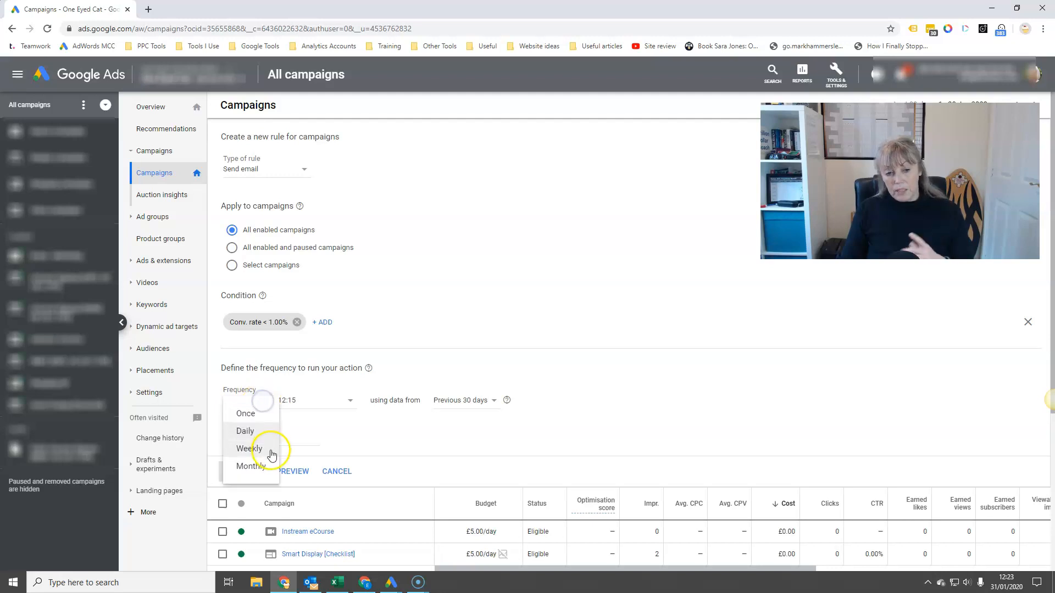
pyautogui.click(263, 429)
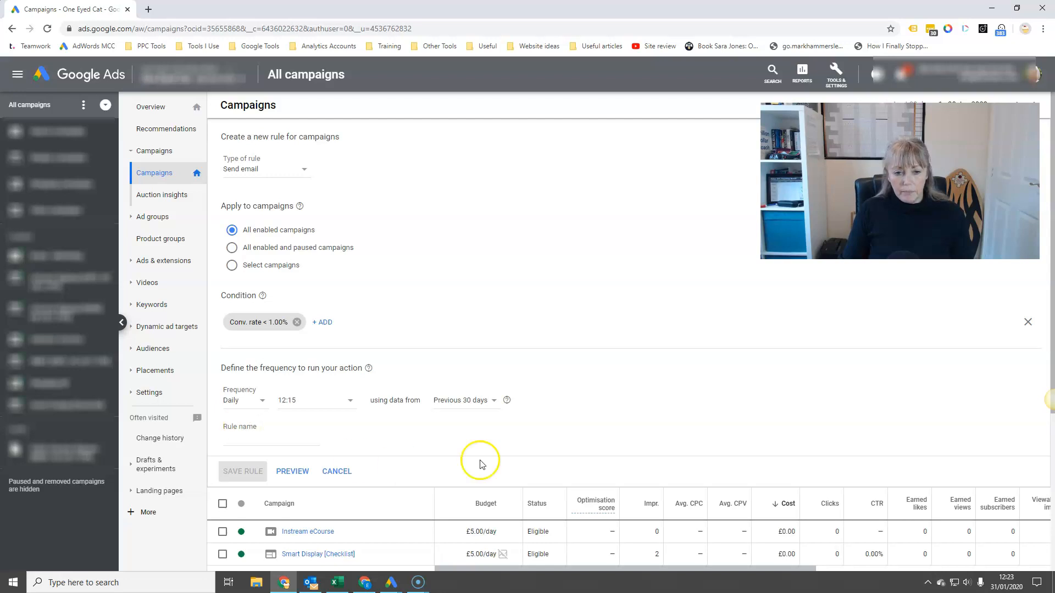
pyautogui.click(487, 400)
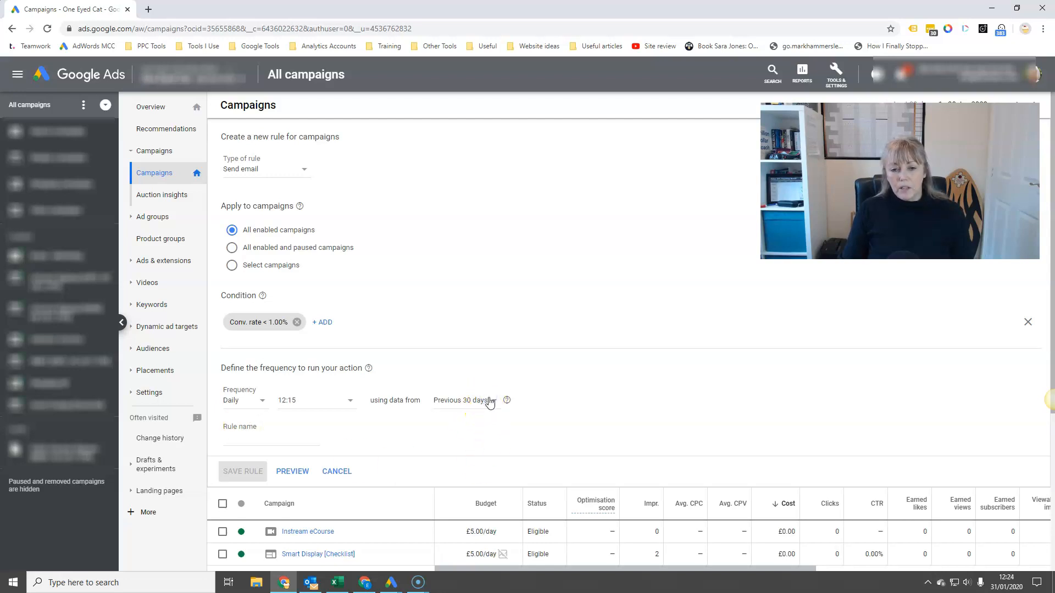
pyautogui.click(488, 277)
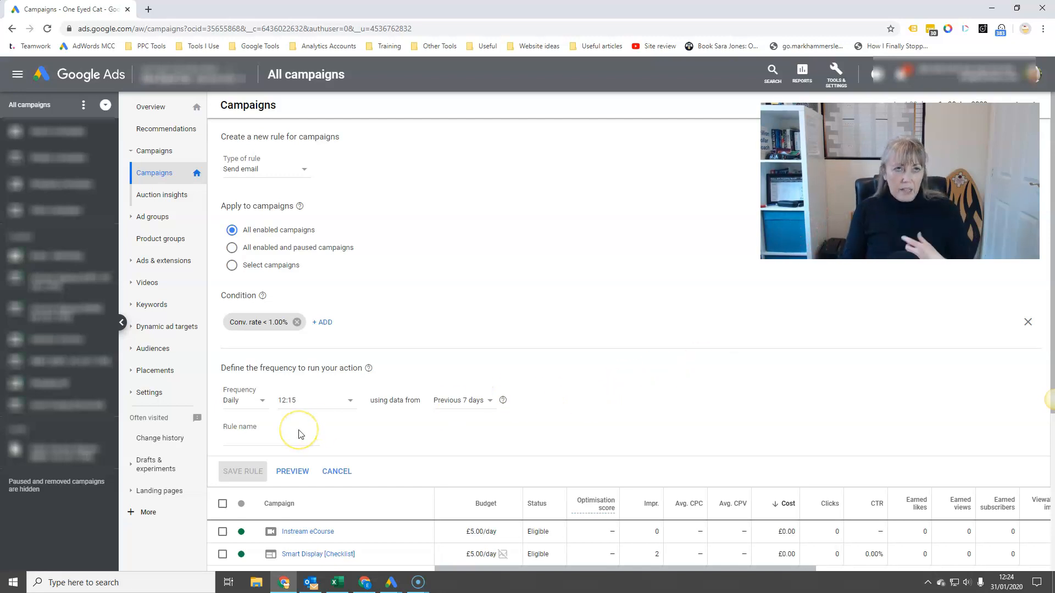
# Step: Replace the conversion rate condition with the performance condition Impr. = 0
pyautogui.click(297, 322)
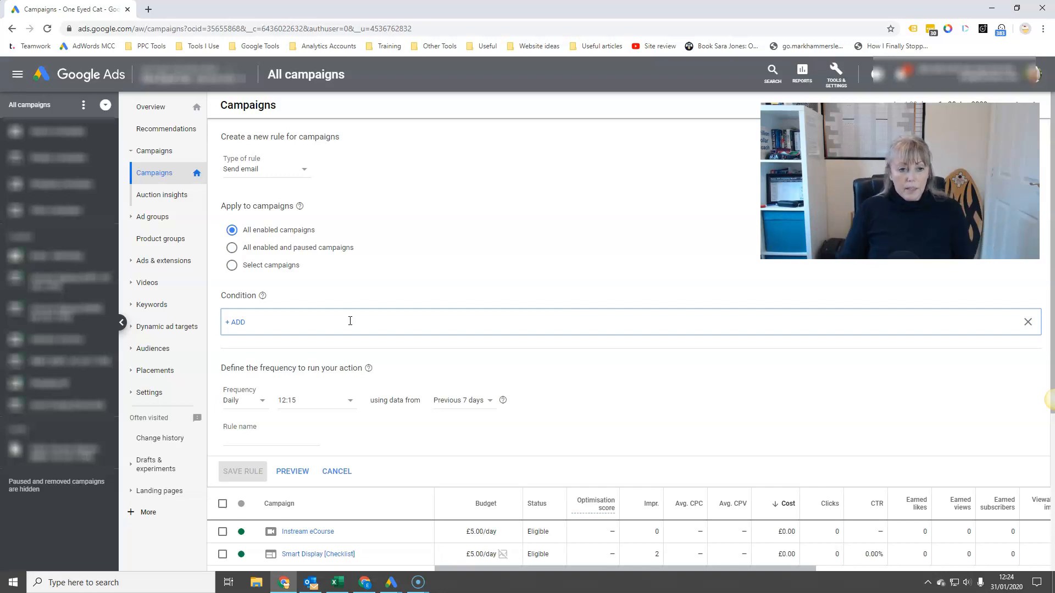
pyautogui.click(231, 325)
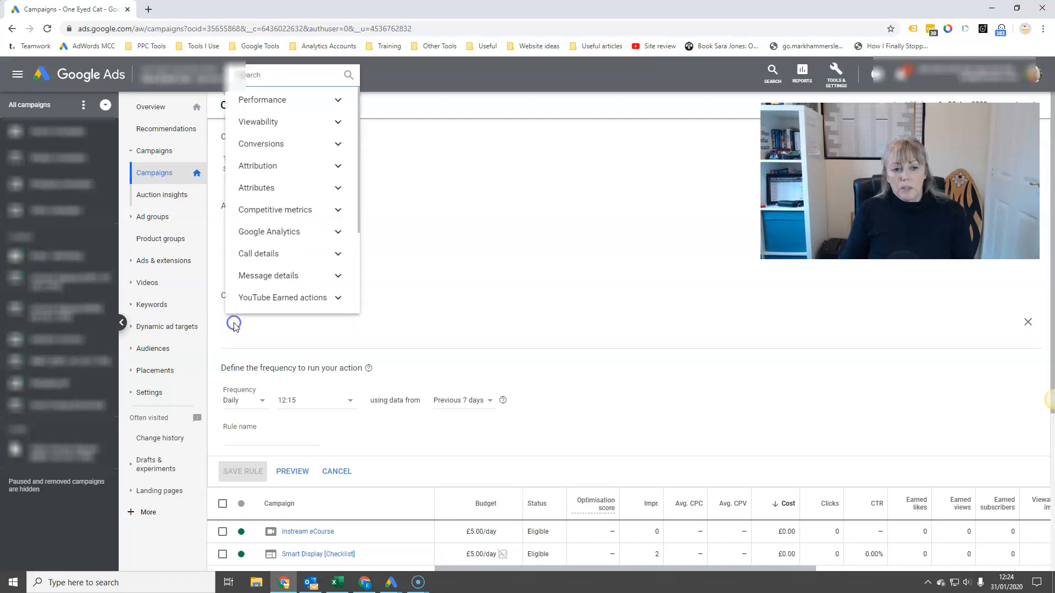
pyautogui.click(338, 99)
pyautogui.click(314, 156)
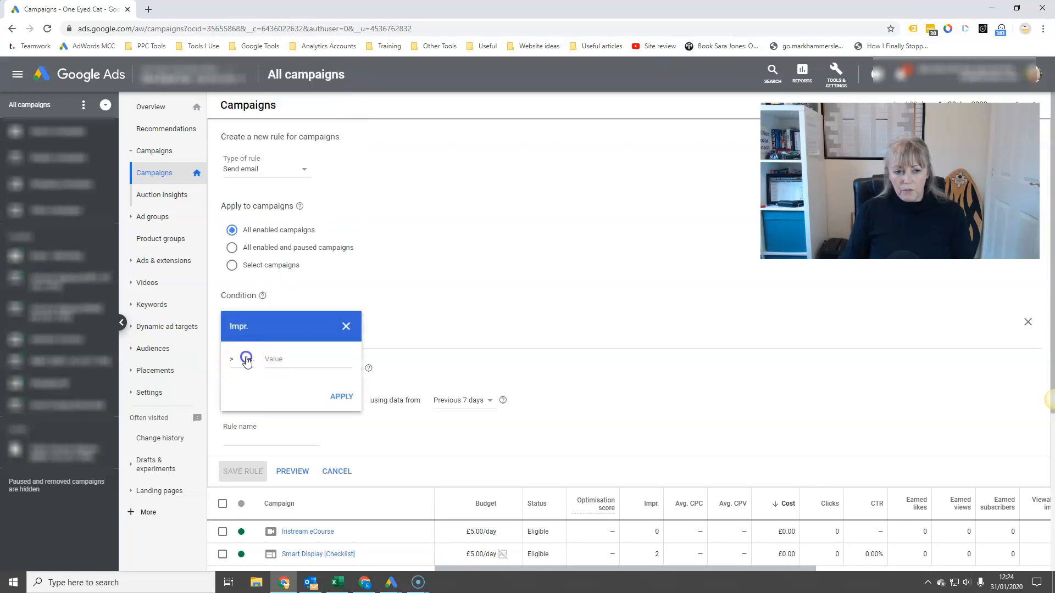
pyautogui.click(246, 360)
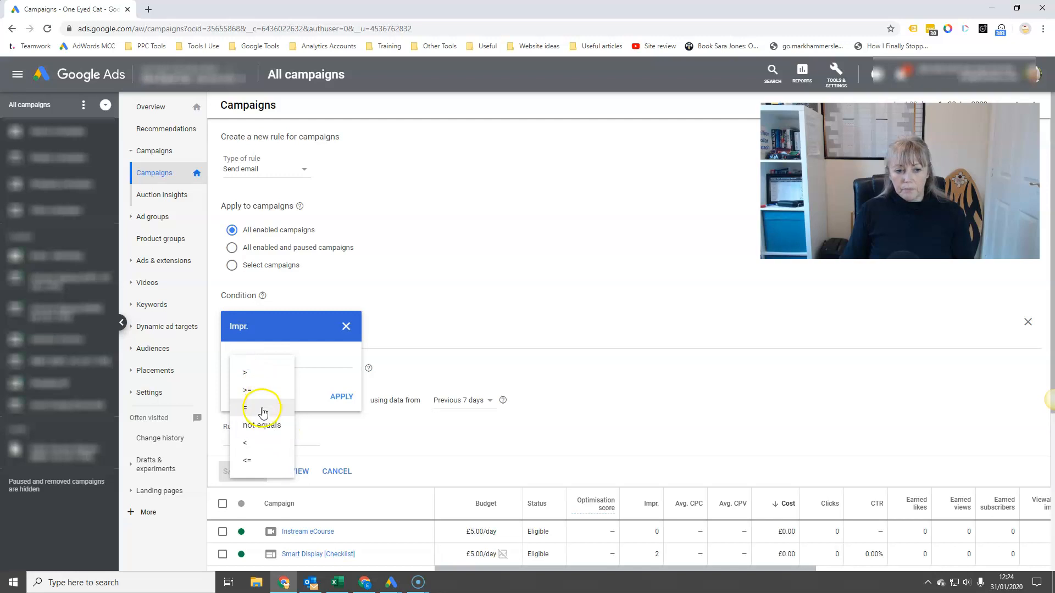
pyautogui.click(262, 412)
pyautogui.click(291, 358)
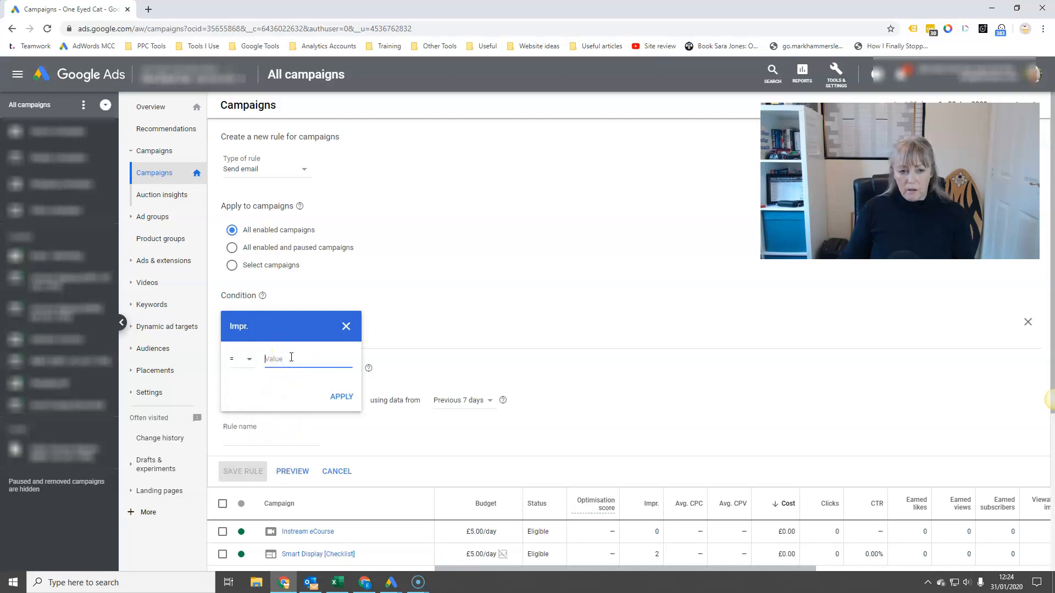
pyautogui.write('0')
pyautogui.click(341, 396)
# Step: Schedule the campaign rule daily at 13:00 using same-day data, and discard the rule without naming or saving it
pyautogui.click(260, 401)
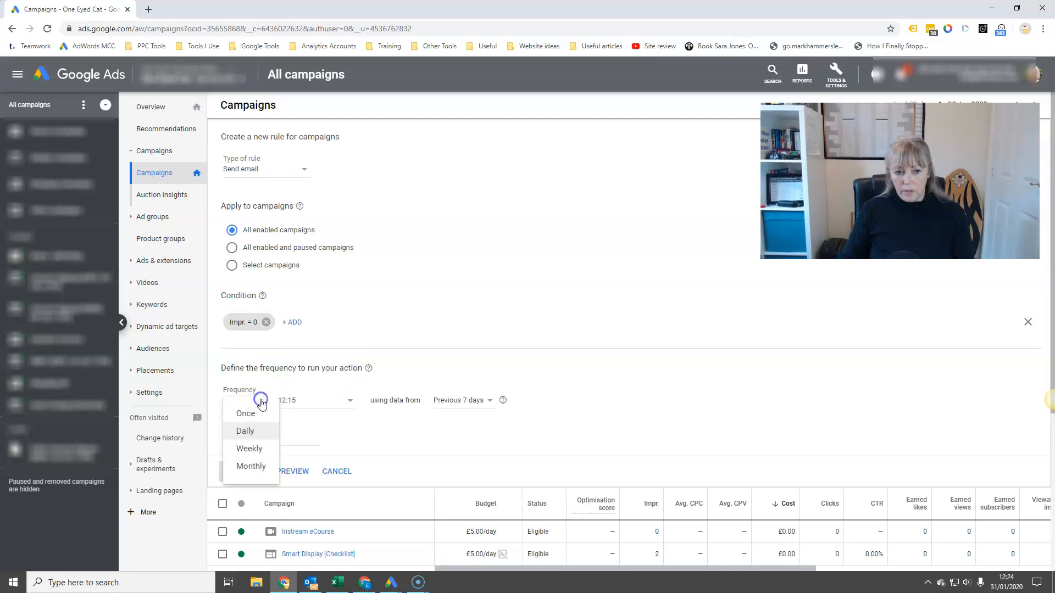
pyautogui.click(249, 431)
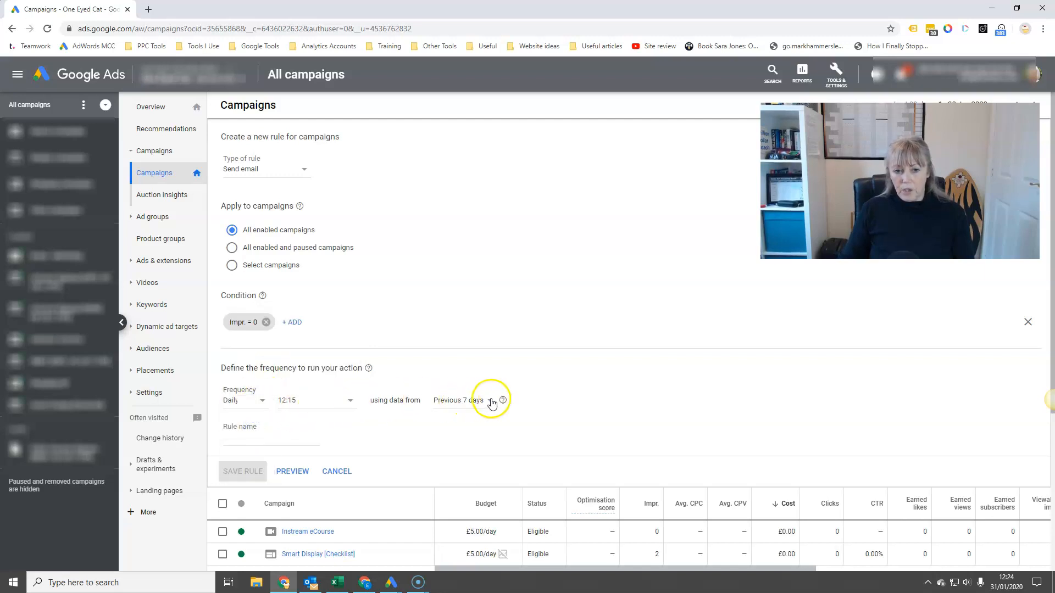
pyautogui.click(491, 402)
pyautogui.click(477, 207)
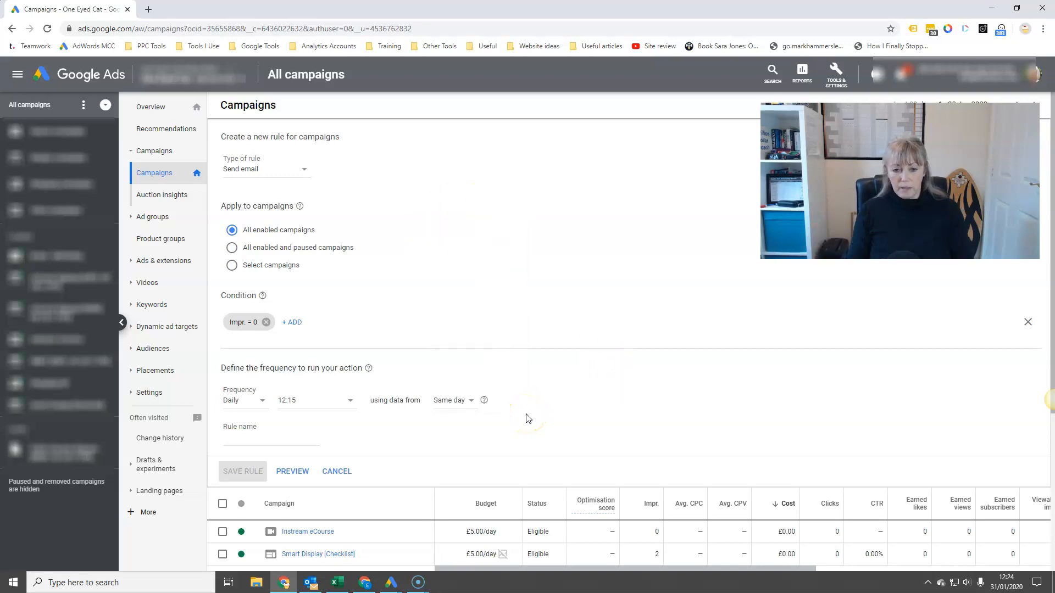
pyautogui.click(349, 400)
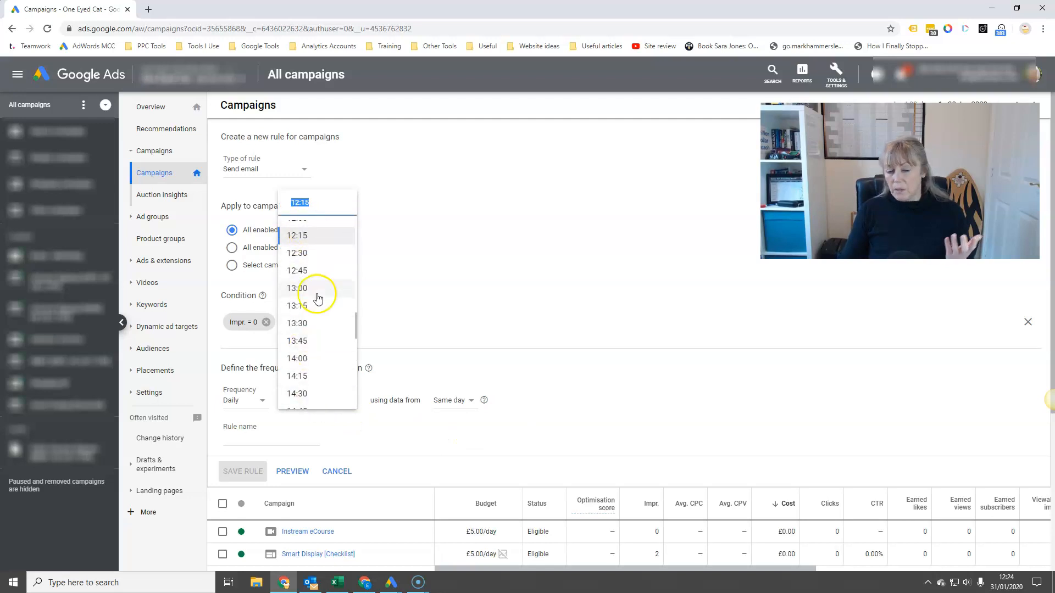
pyautogui.click(329, 288)
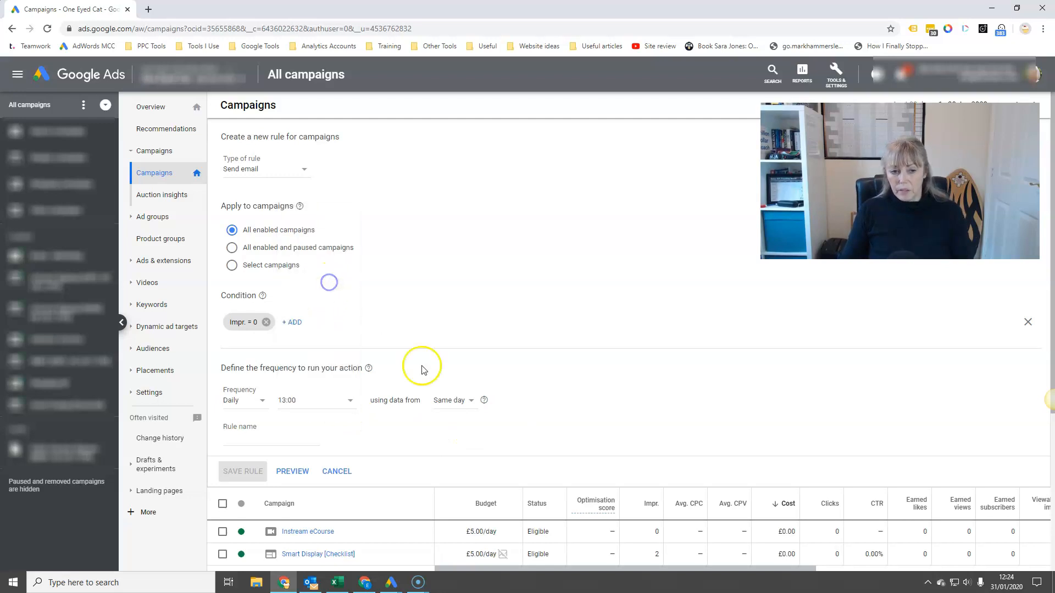
pyautogui.click(247, 435)
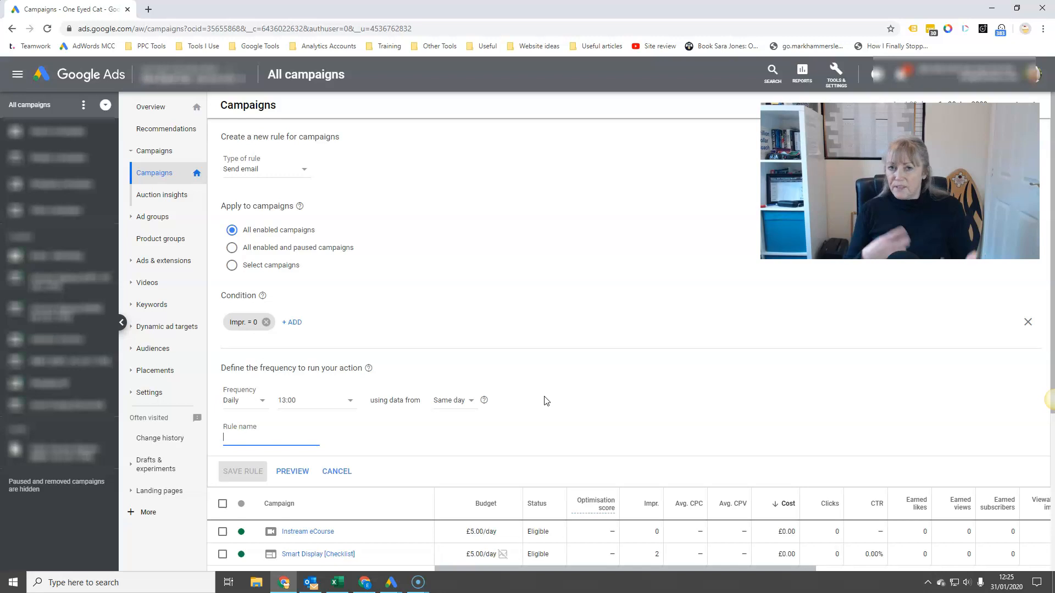
pyautogui.click(342, 478)
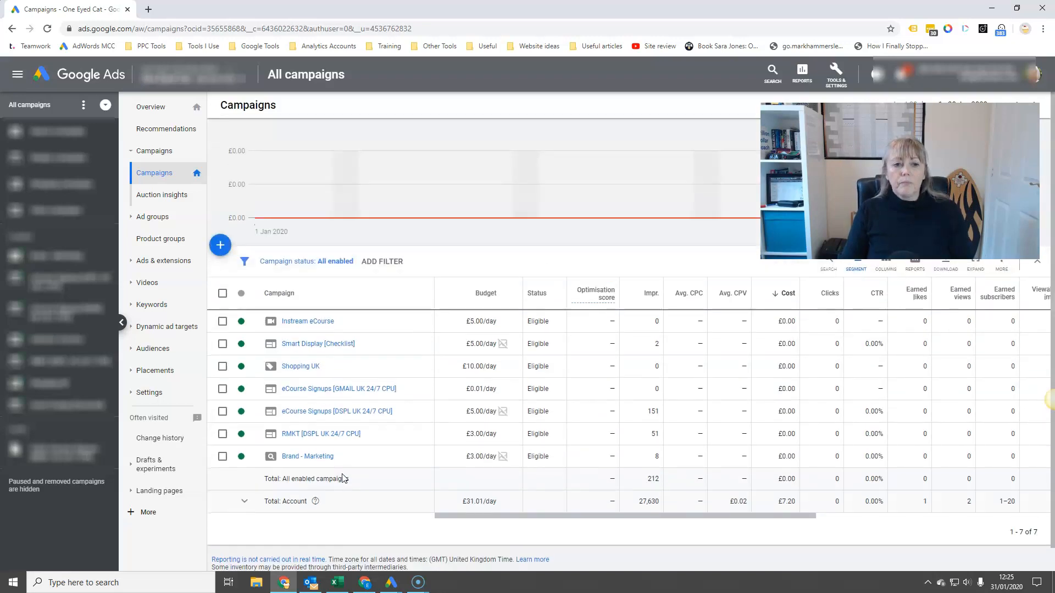
# Step: Start a new automated rule for ad groups with the type Change ad group bids
pyautogui.click(152, 217)
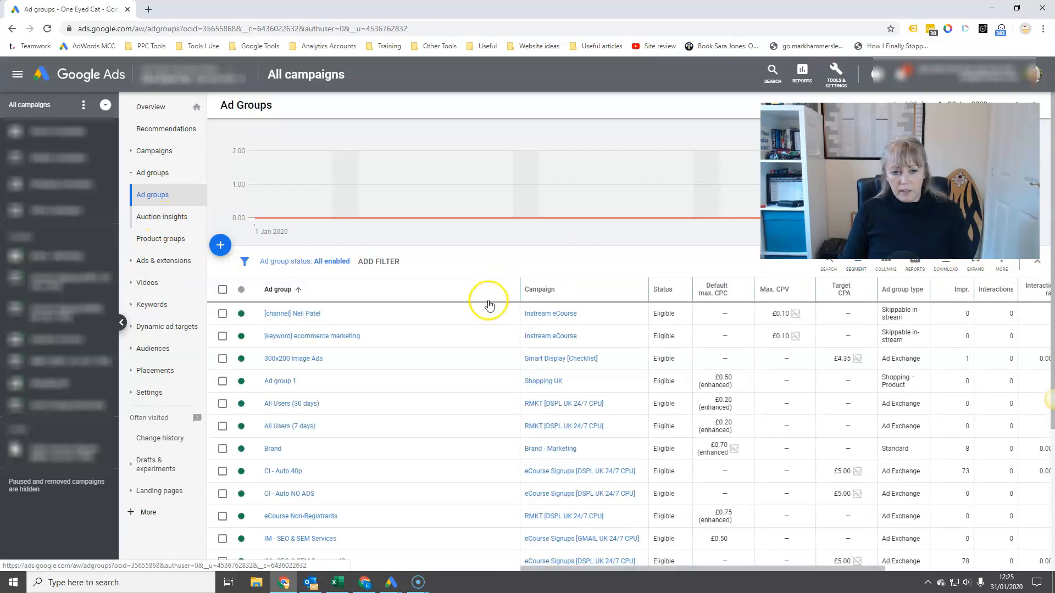
pyautogui.click(998, 259)
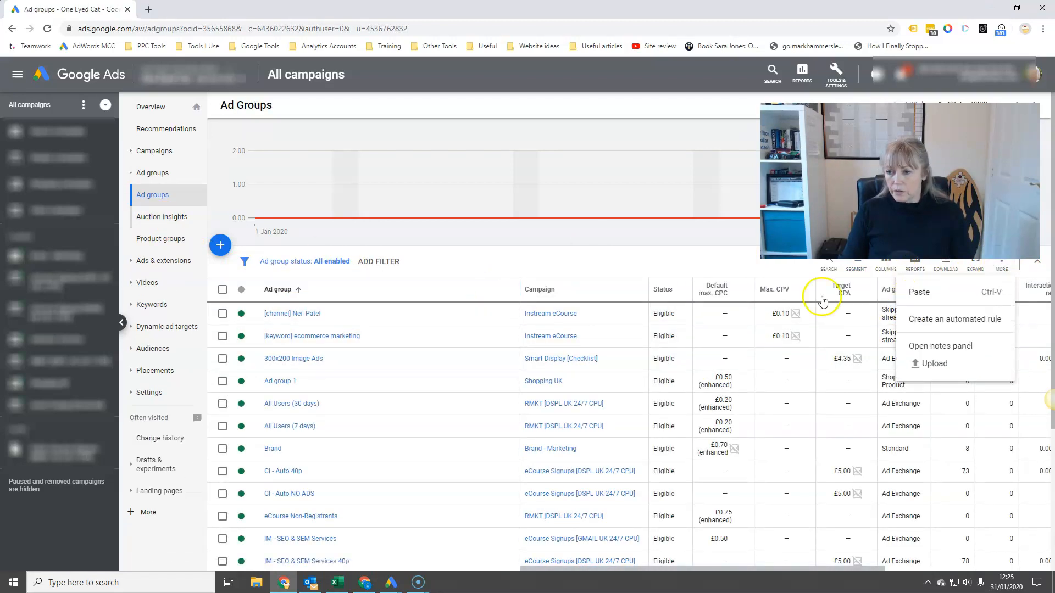
pyautogui.click(992, 321)
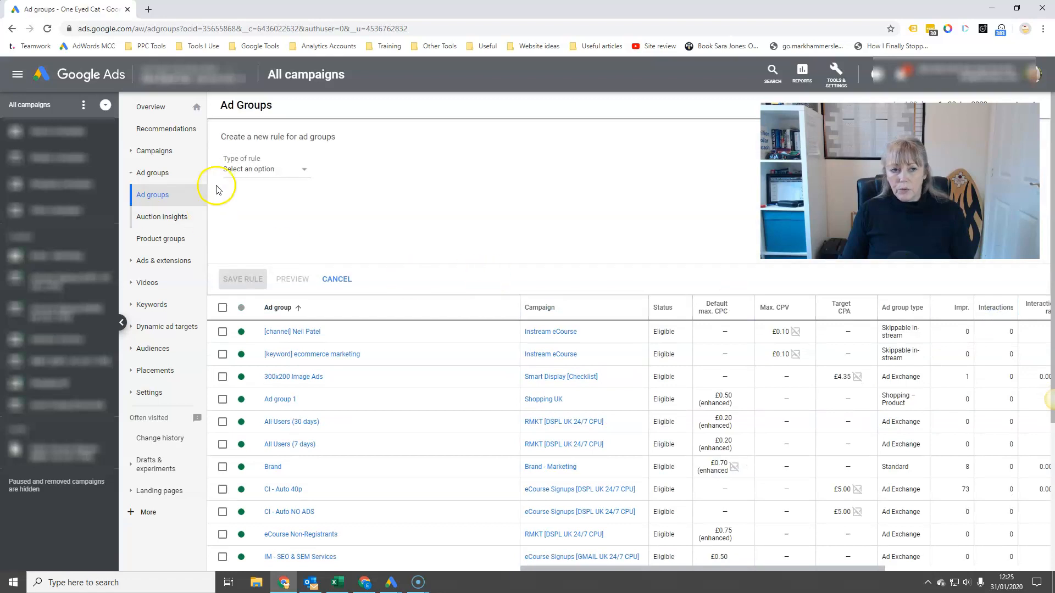
pyautogui.click(284, 169)
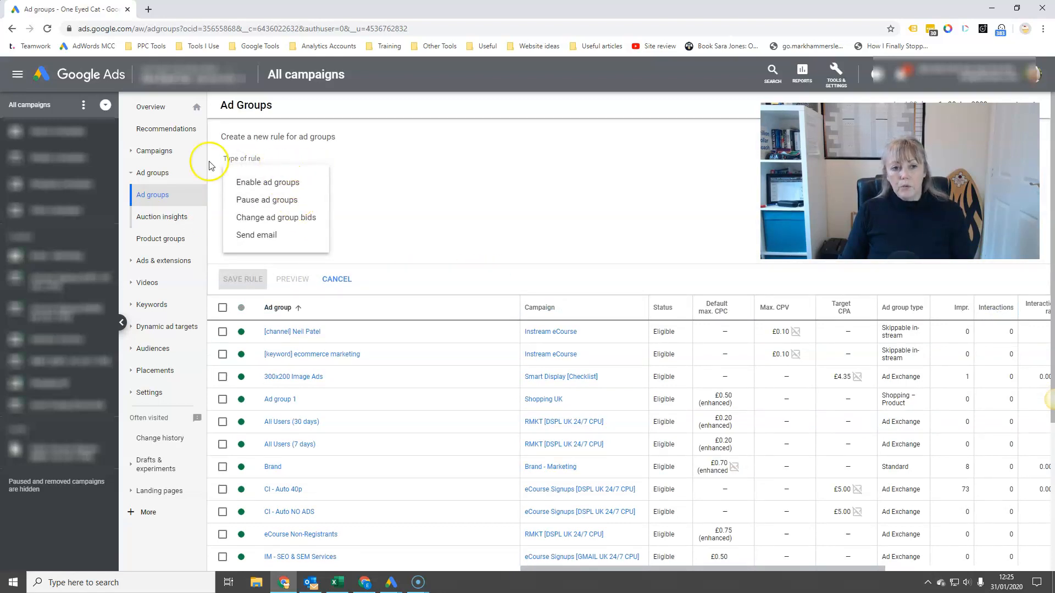
pyautogui.click(305, 218)
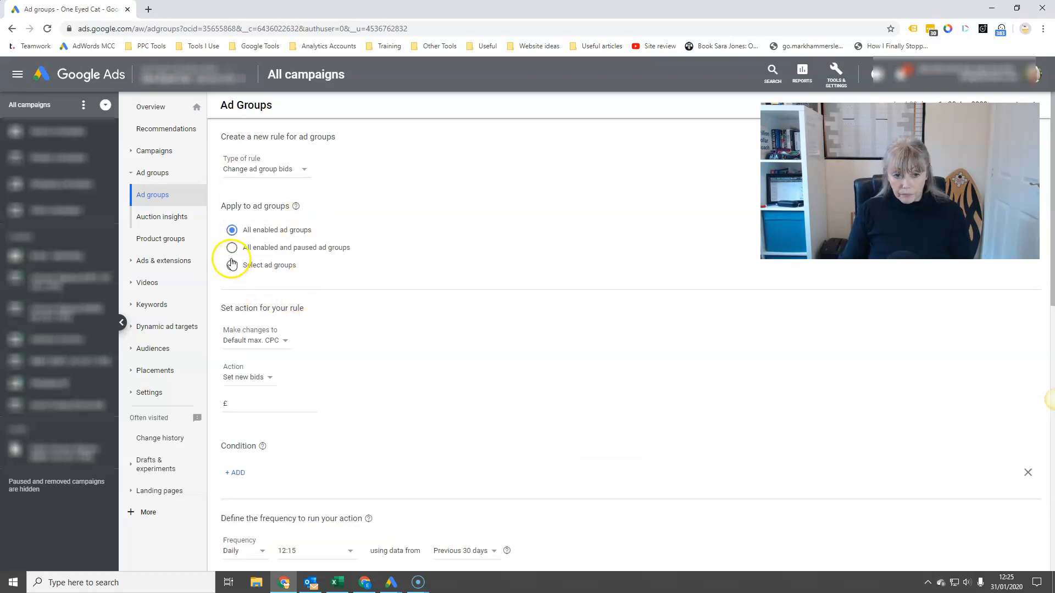
# Step: Set the ad group rule's action to increase Default max. CPC bids by 10 percent
pyautogui.click(277, 340)
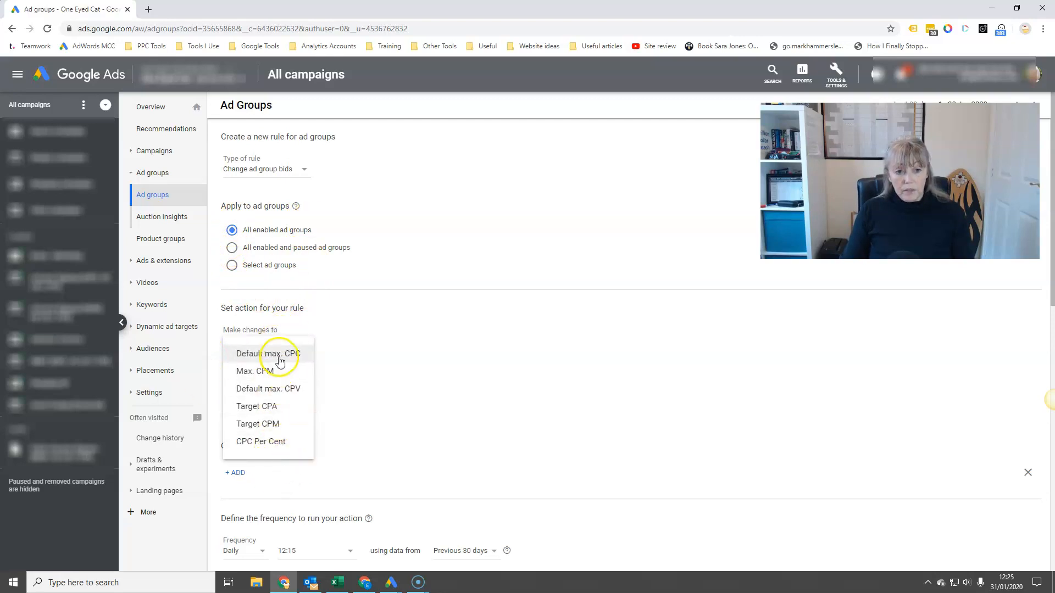
pyautogui.click(283, 354)
pyautogui.click(264, 377)
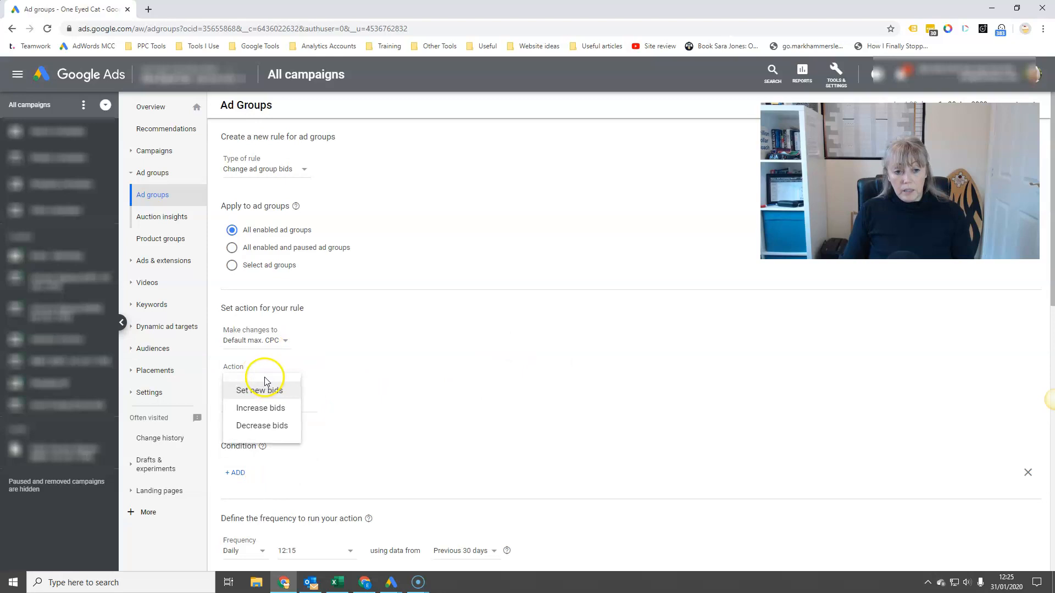
pyautogui.click(250, 406)
pyautogui.click(322, 405)
pyautogui.click(346, 408)
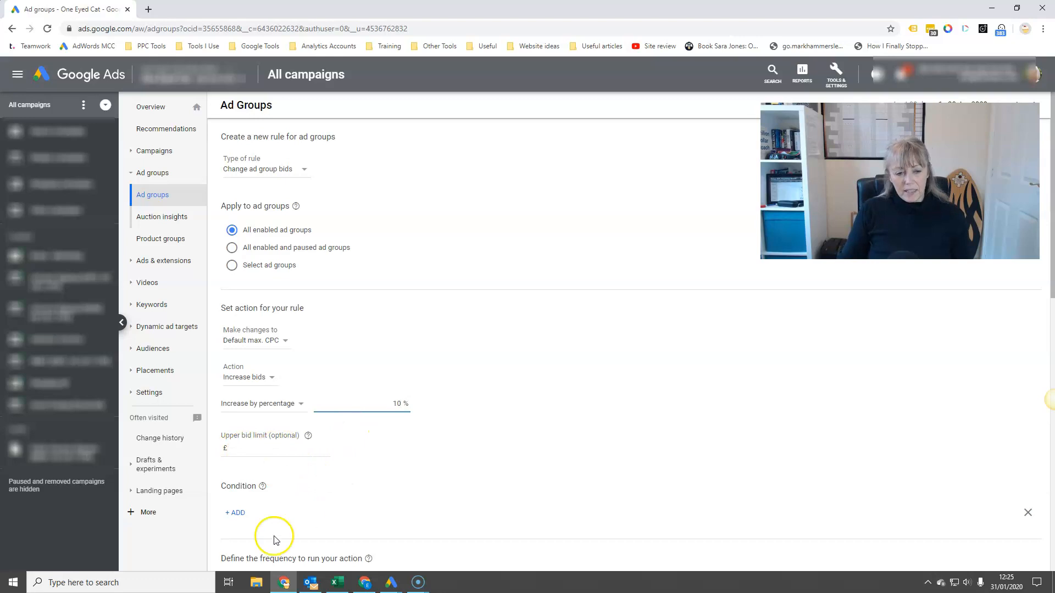
# Step: Add the condition Conv. value / cost > 7 to the ad group bid rule
pyautogui.click(237, 513)
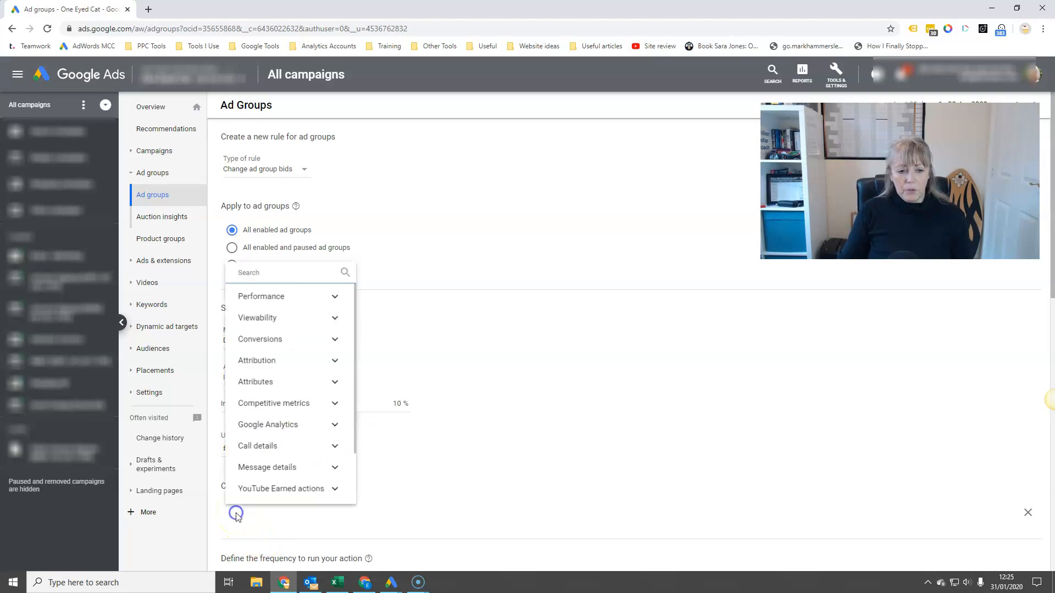
pyautogui.write('conv')
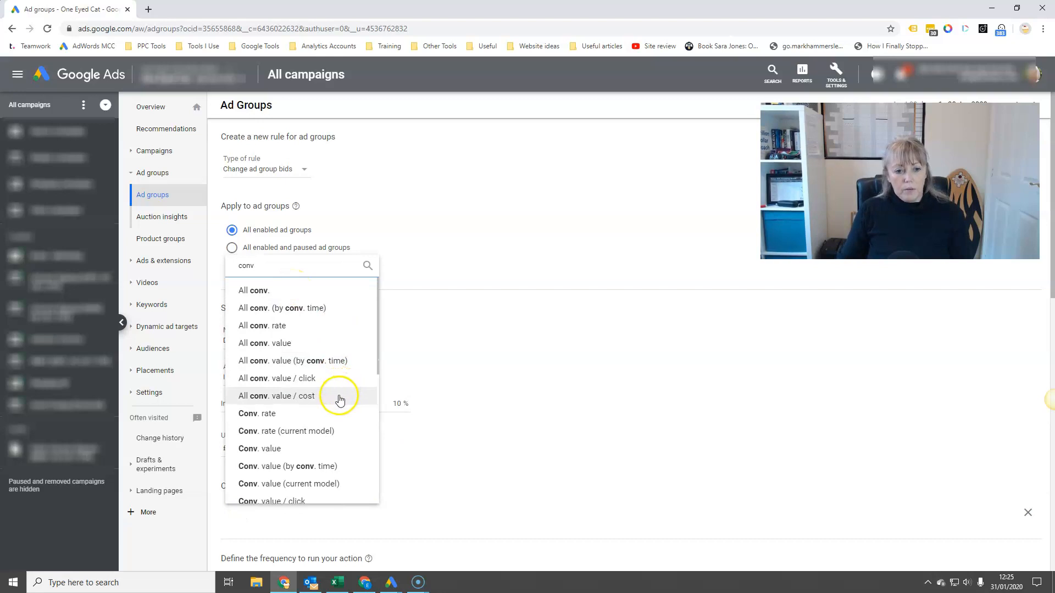
pyautogui.scroll(-1, 319, 436)
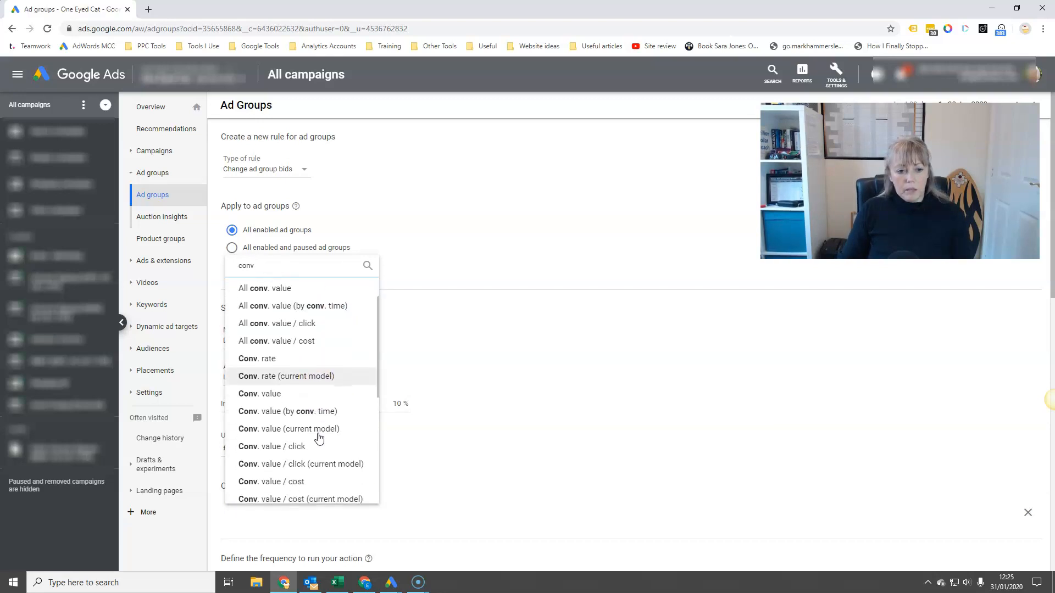
pyautogui.click(314, 486)
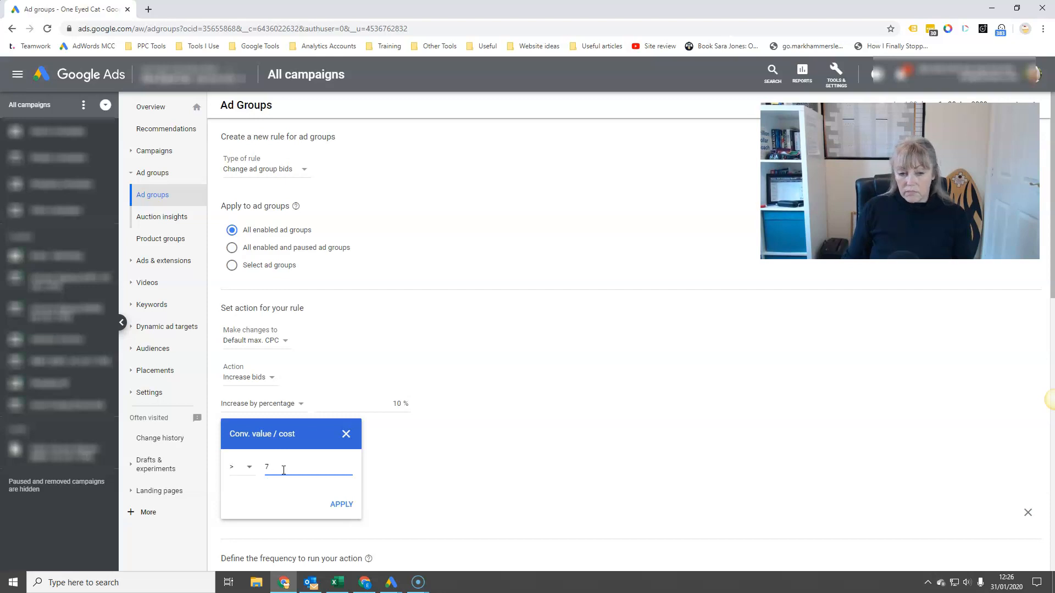
pyautogui.click(339, 503)
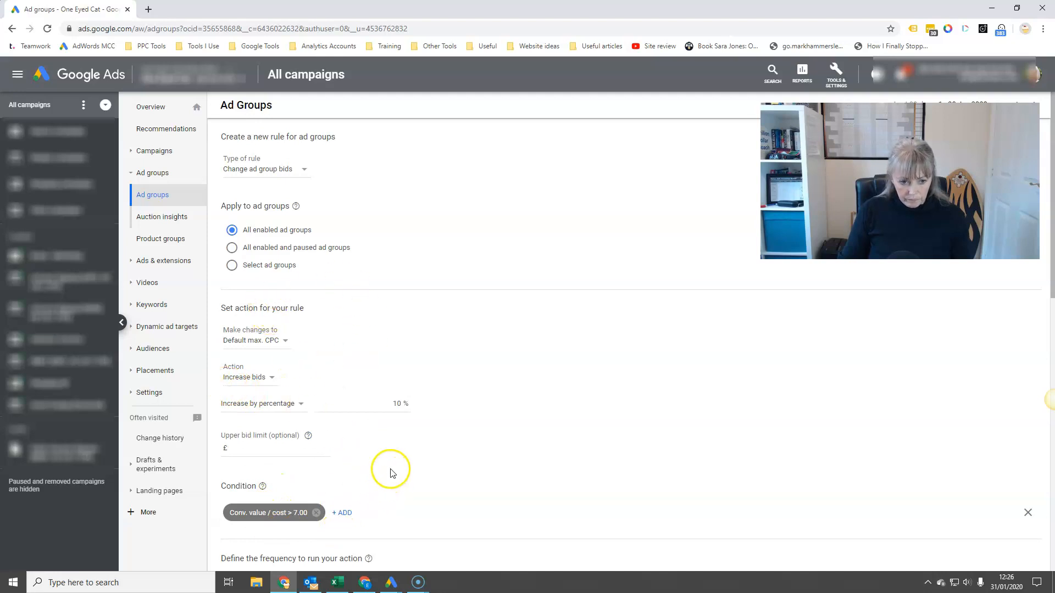
# Step: Schedule the ad group rule weekly on Sunday at 12:15 using data from the previous 30 days, and discard it without saving
pyautogui.scroll(-3, 390, 471)
pyautogui.click(251, 426)
pyautogui.click(250, 474)
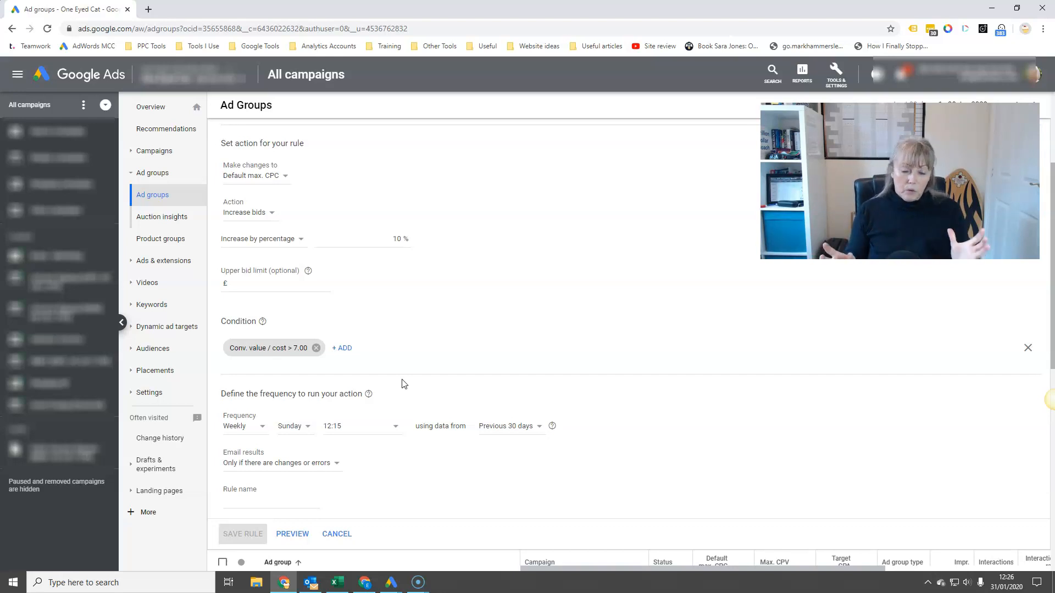
pyautogui.click(333, 534)
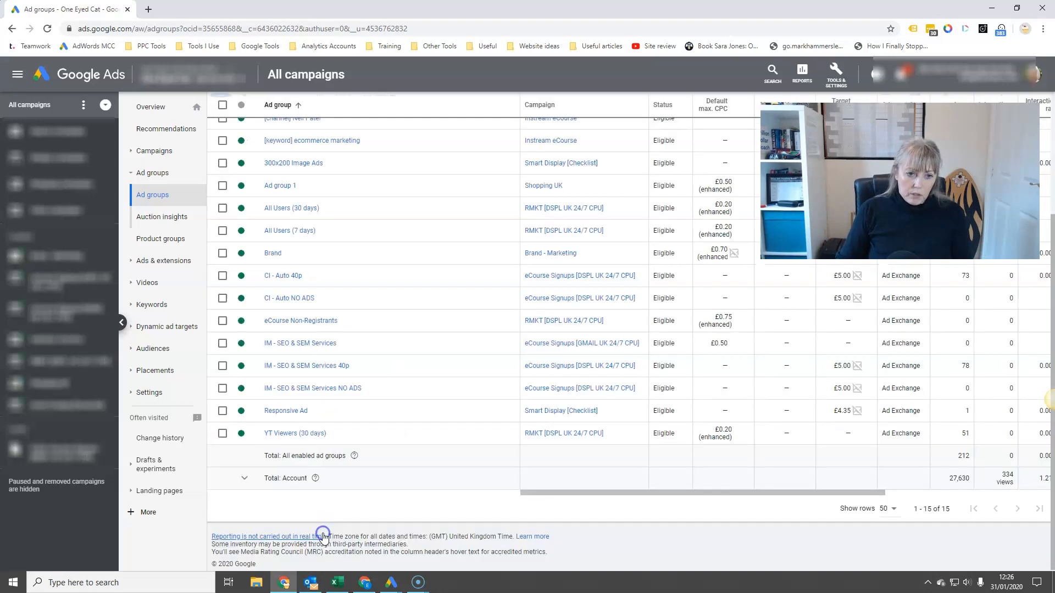
# Step: Start a new automated rule for search keywords and show the available rule types
pyautogui.click(1001, 262)
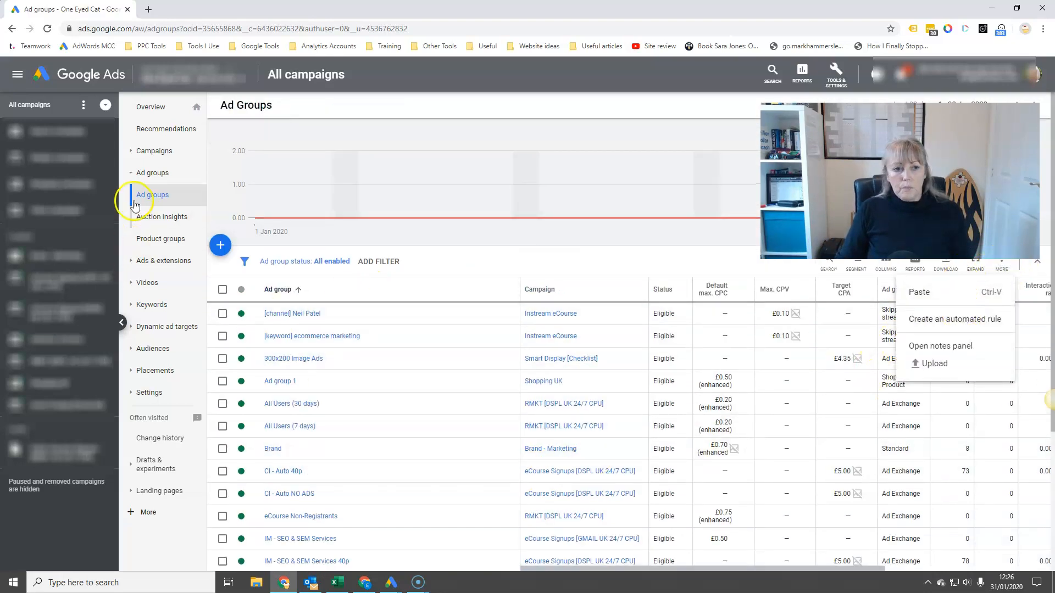
pyautogui.click(152, 304)
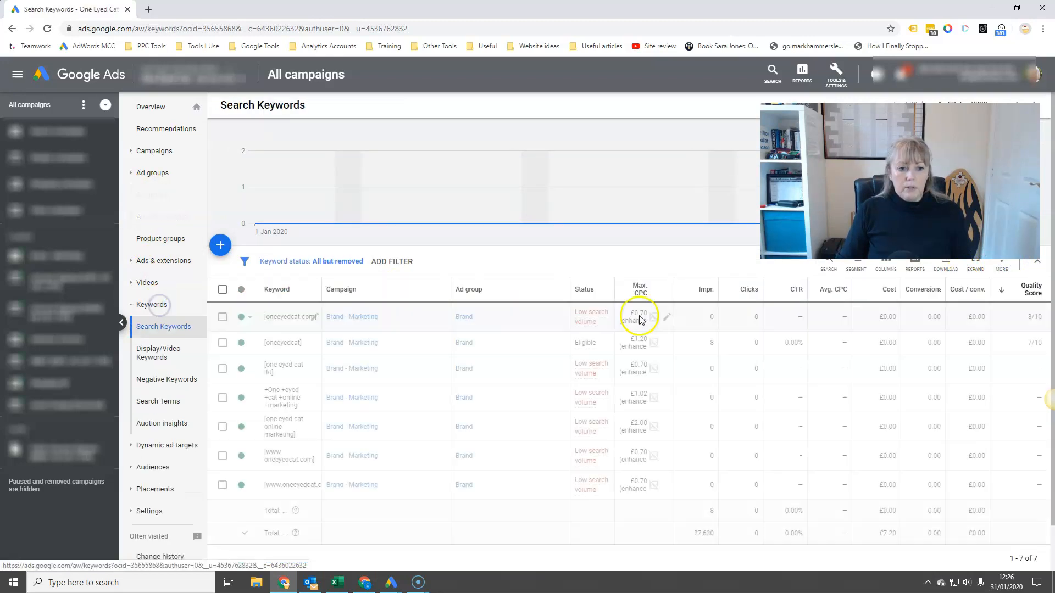
pyautogui.click(1008, 268)
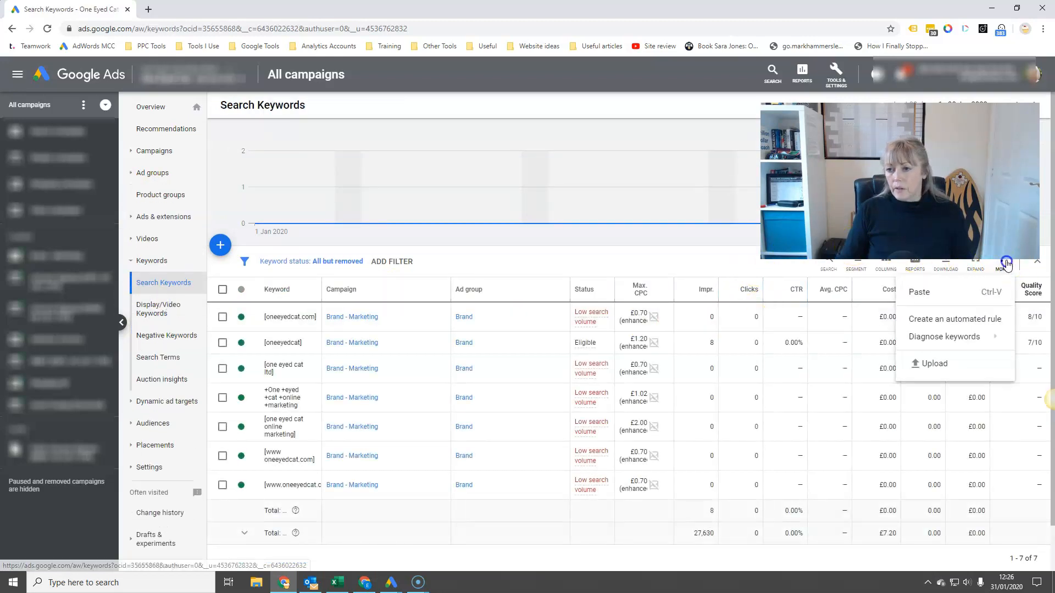
pyautogui.click(973, 322)
pyautogui.click(304, 169)
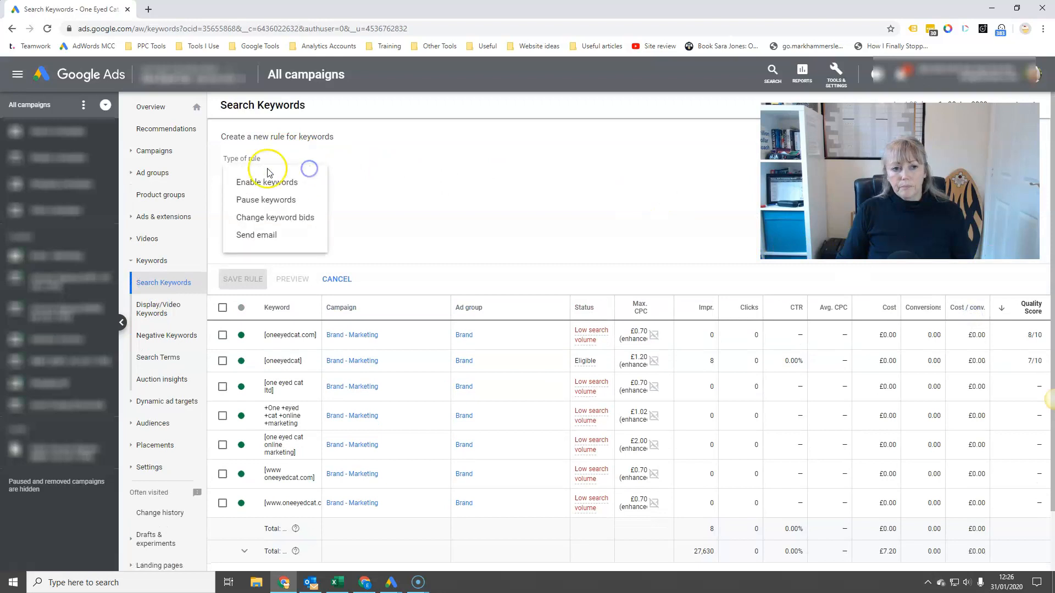